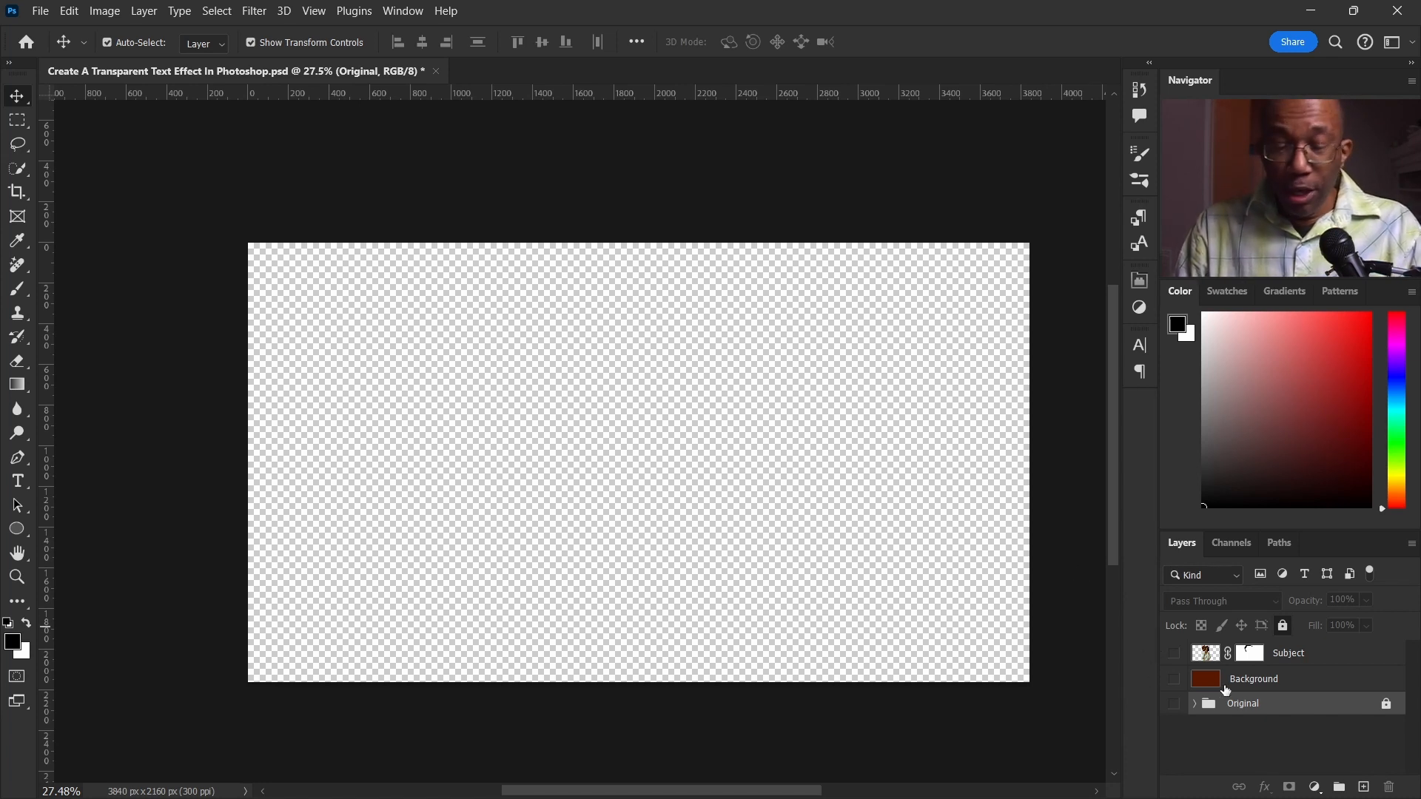
Make the Background and Subject layers visible
click(1174, 680)
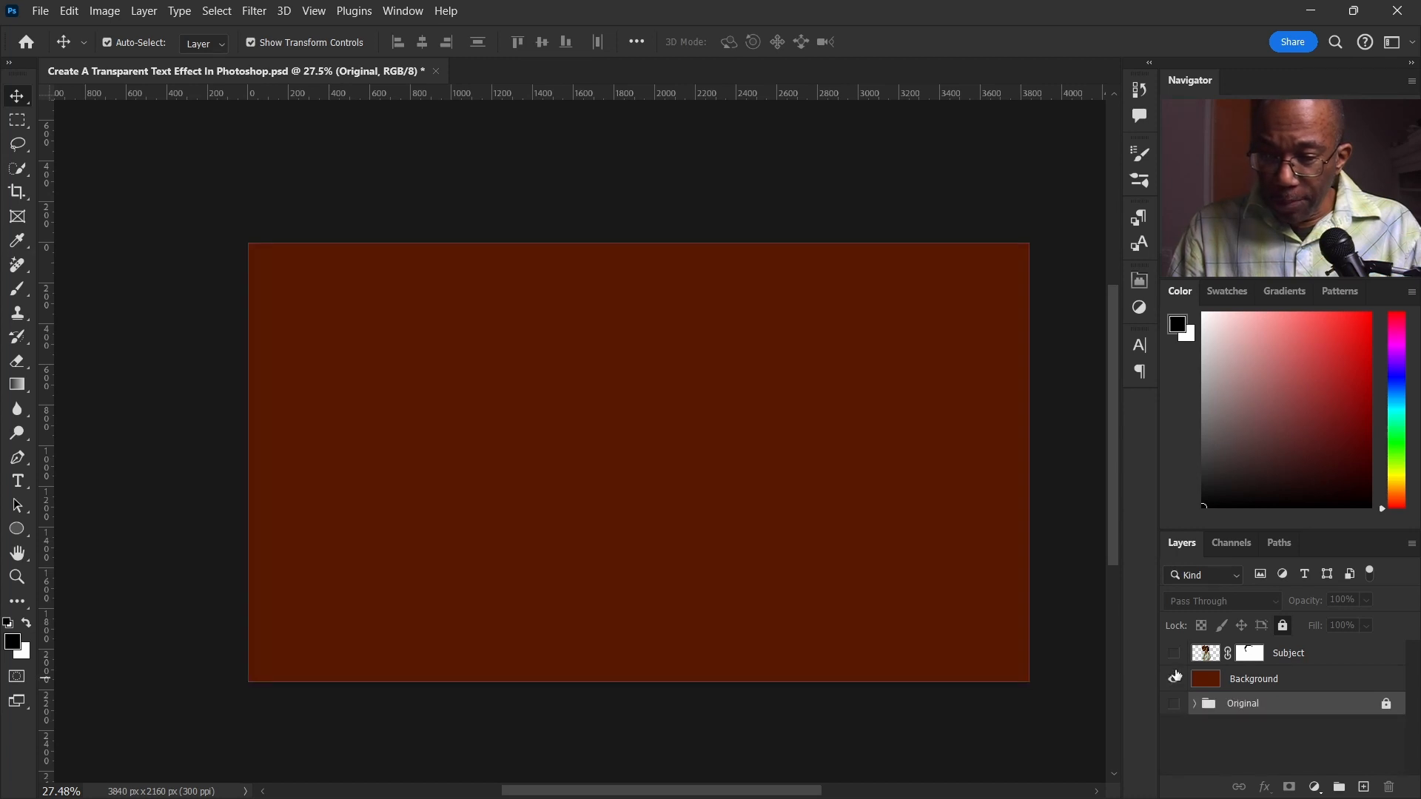
click(1174, 654)
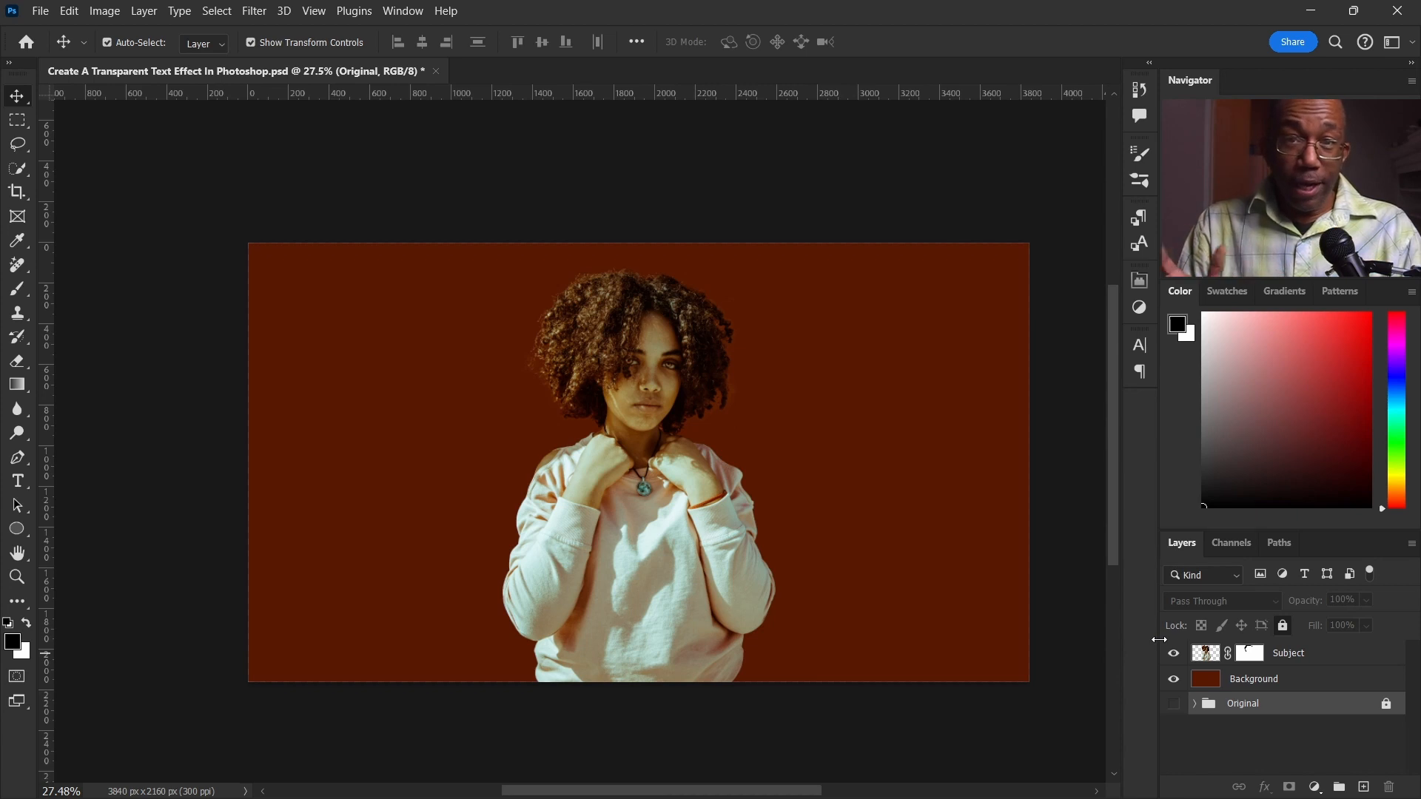
click(1299, 686)
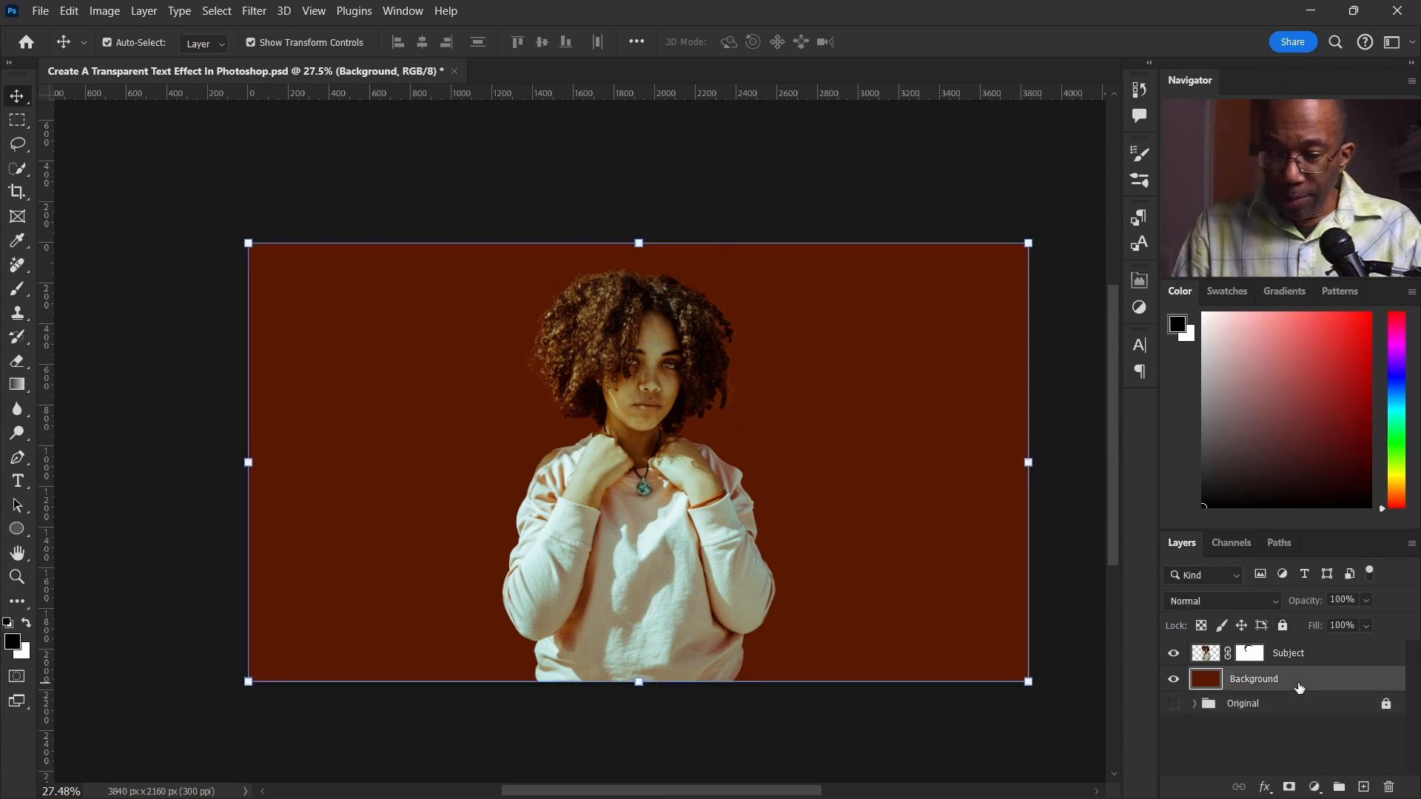
drag(640, 682, 673, 682)
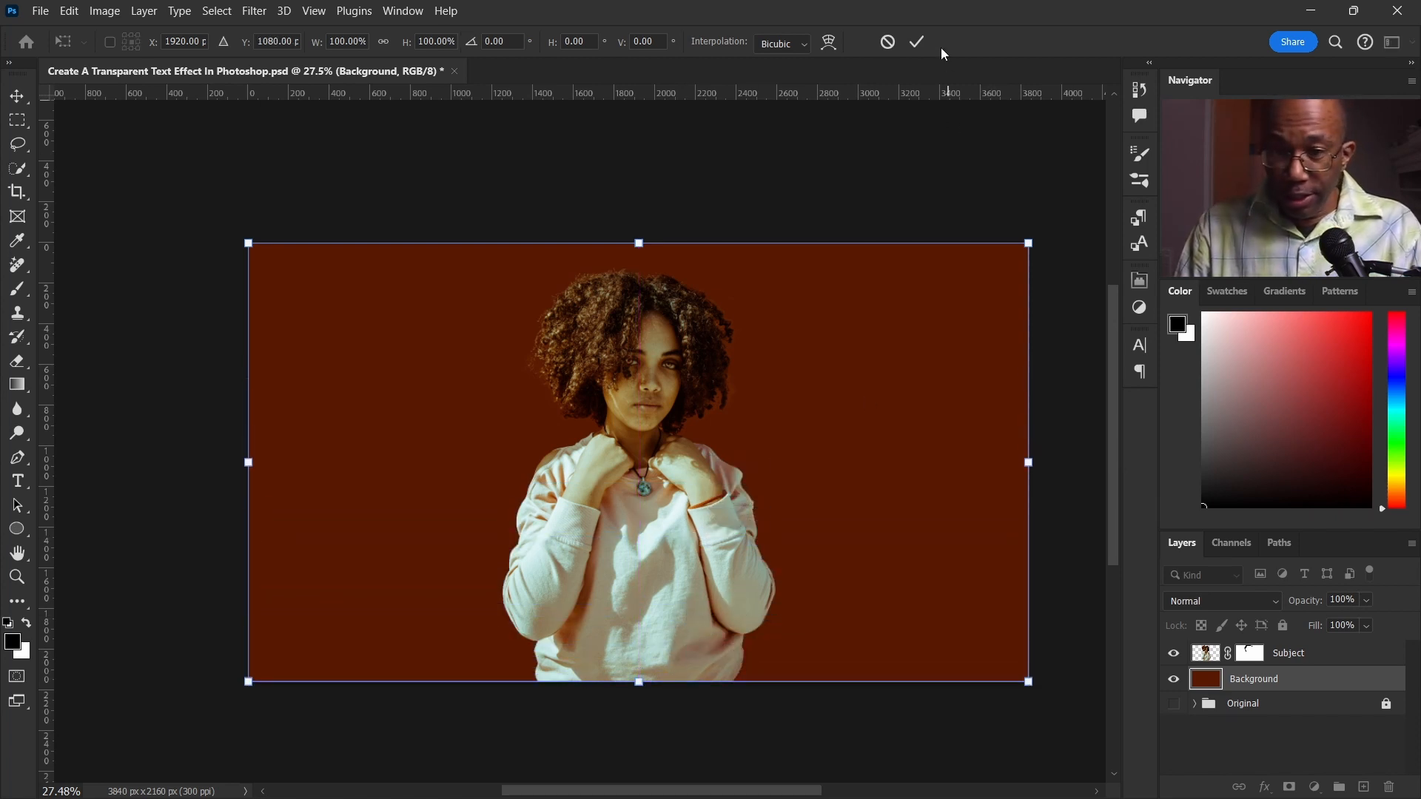
click(915, 43)
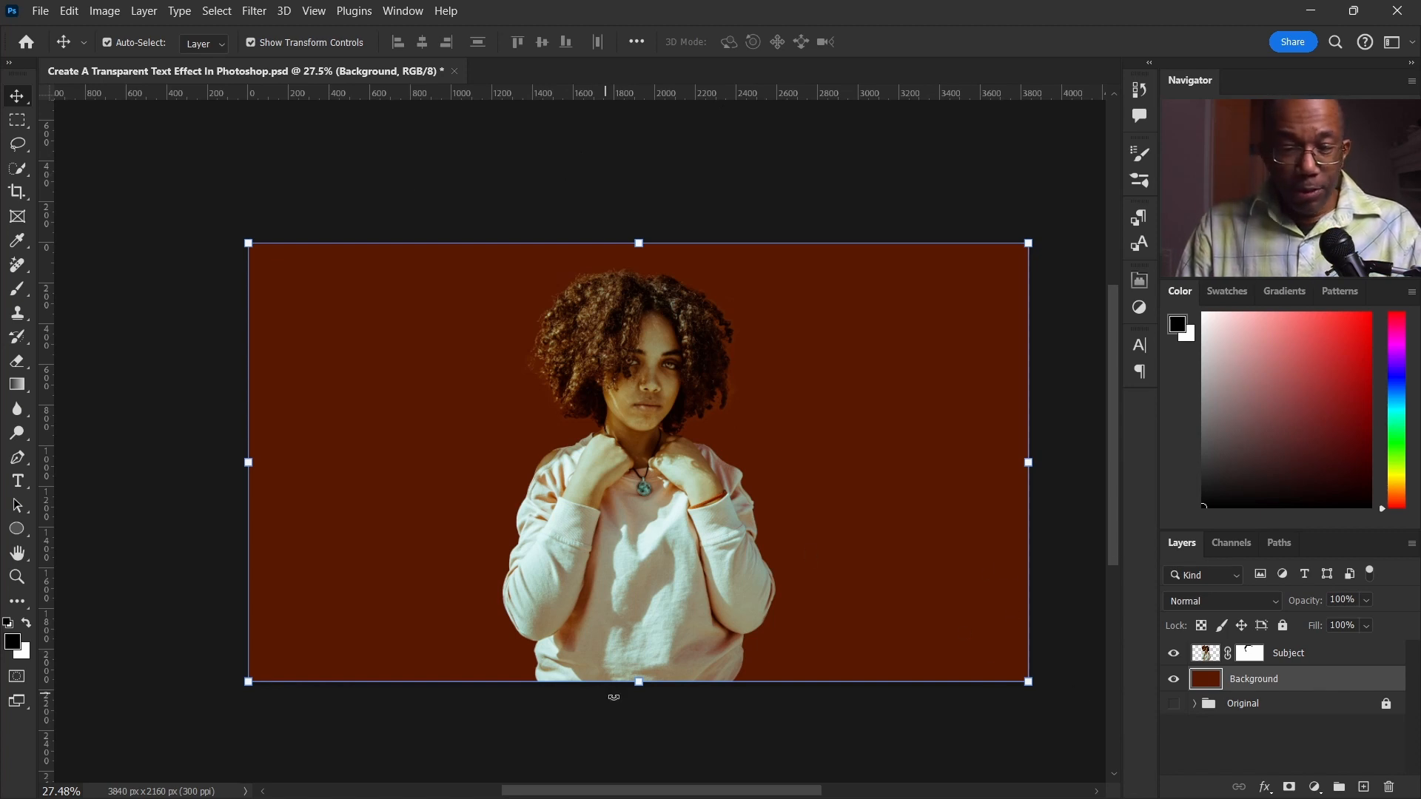
click(700, 741)
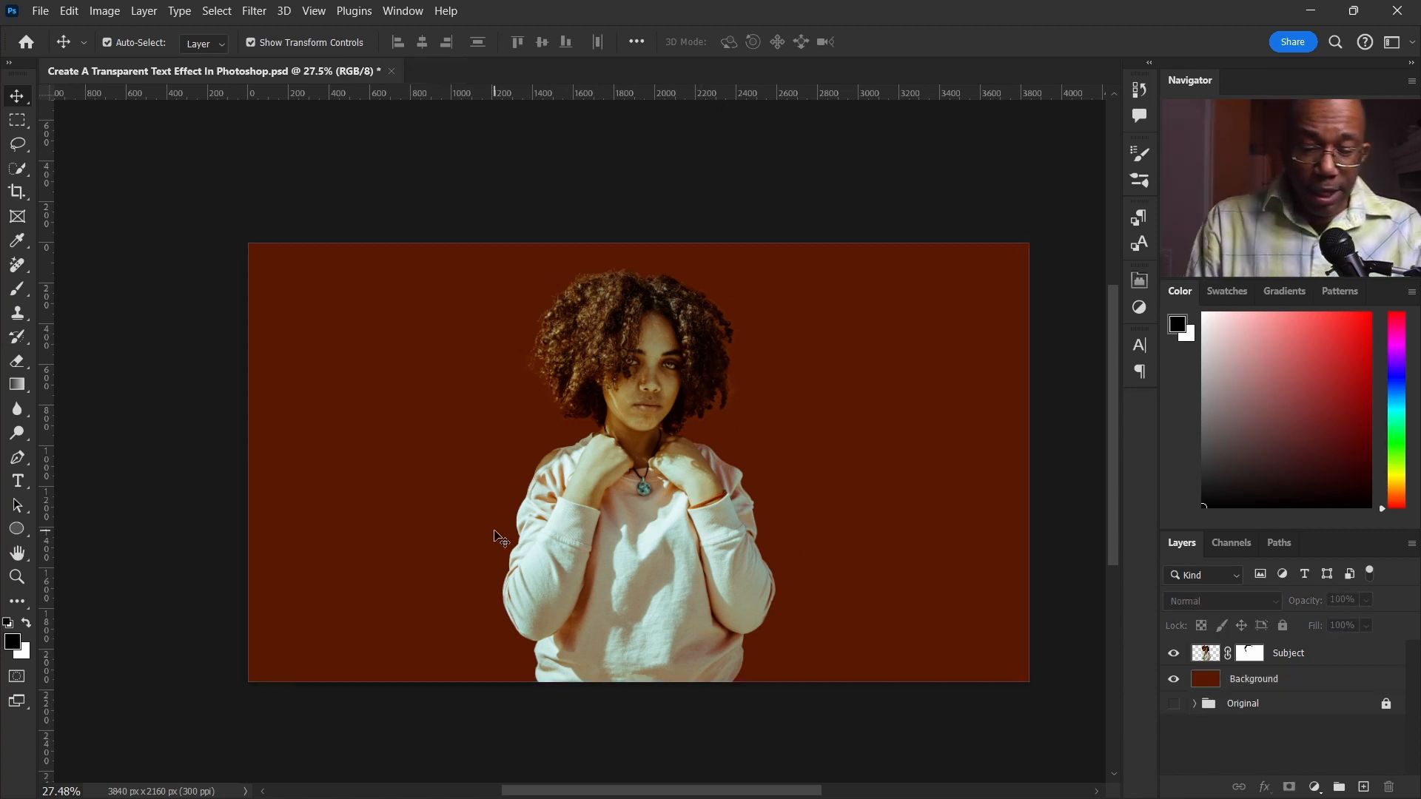
Add a point text layer with the Lorem Ipsum placeholder and move it onto the middle of the subject
key(t)
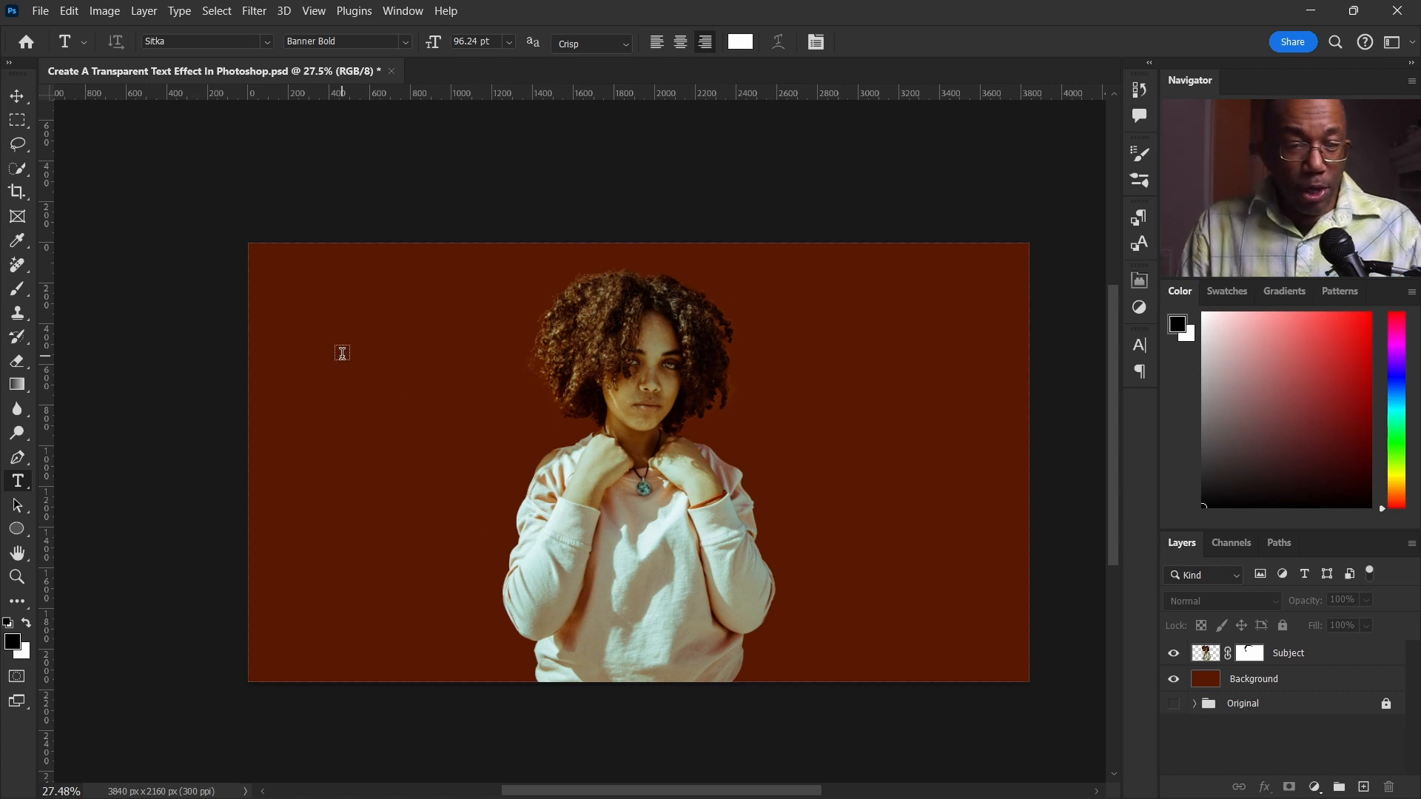
click(389, 447)
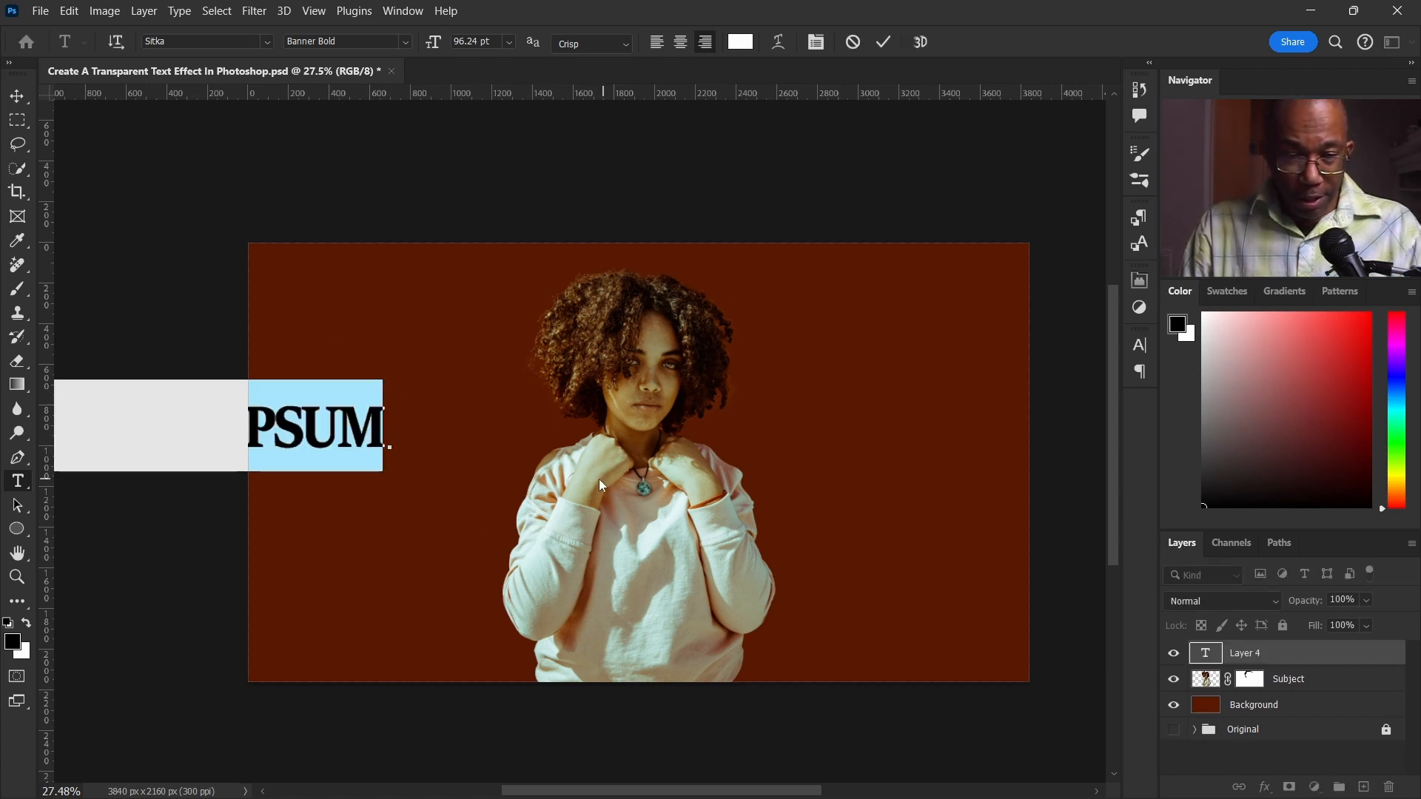
key(ctrl+Return)
key(v)
drag(366, 442, 734, 465)
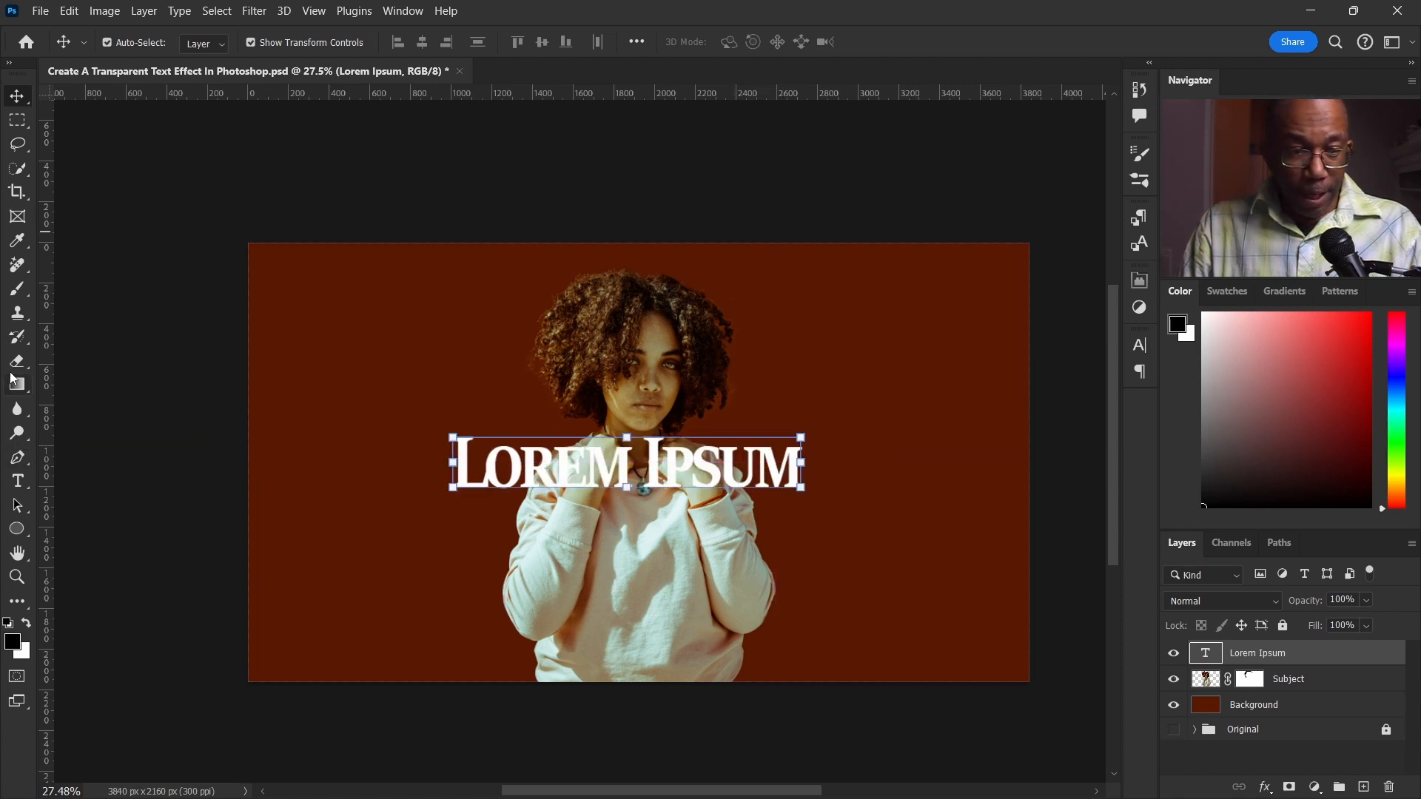
Replace the placeholder text with MOTIVATED and commit the edit
click(18, 481)
drag(462, 462, 856, 492)
key(Right)
key(ctrl+a)
text(MO)
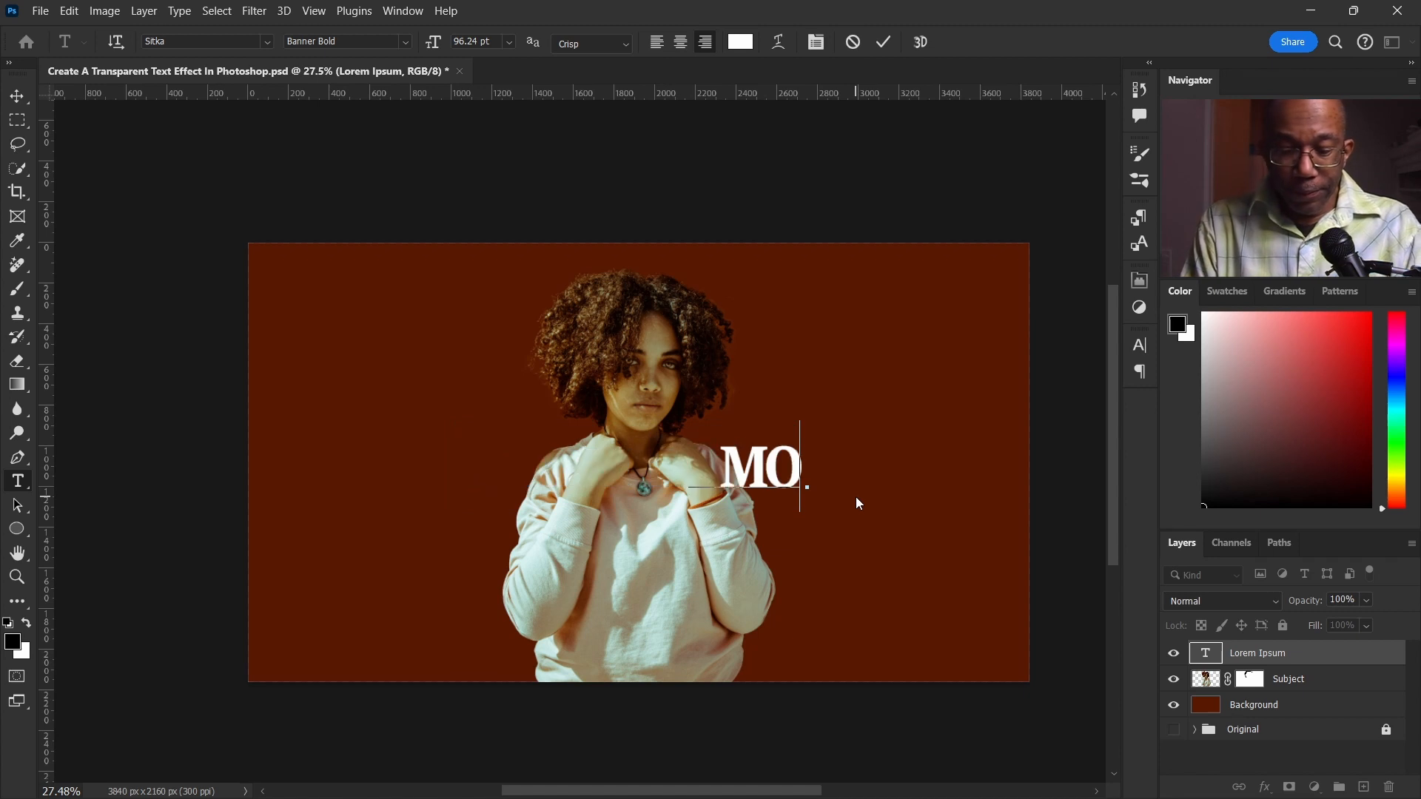
text(TIVATED)
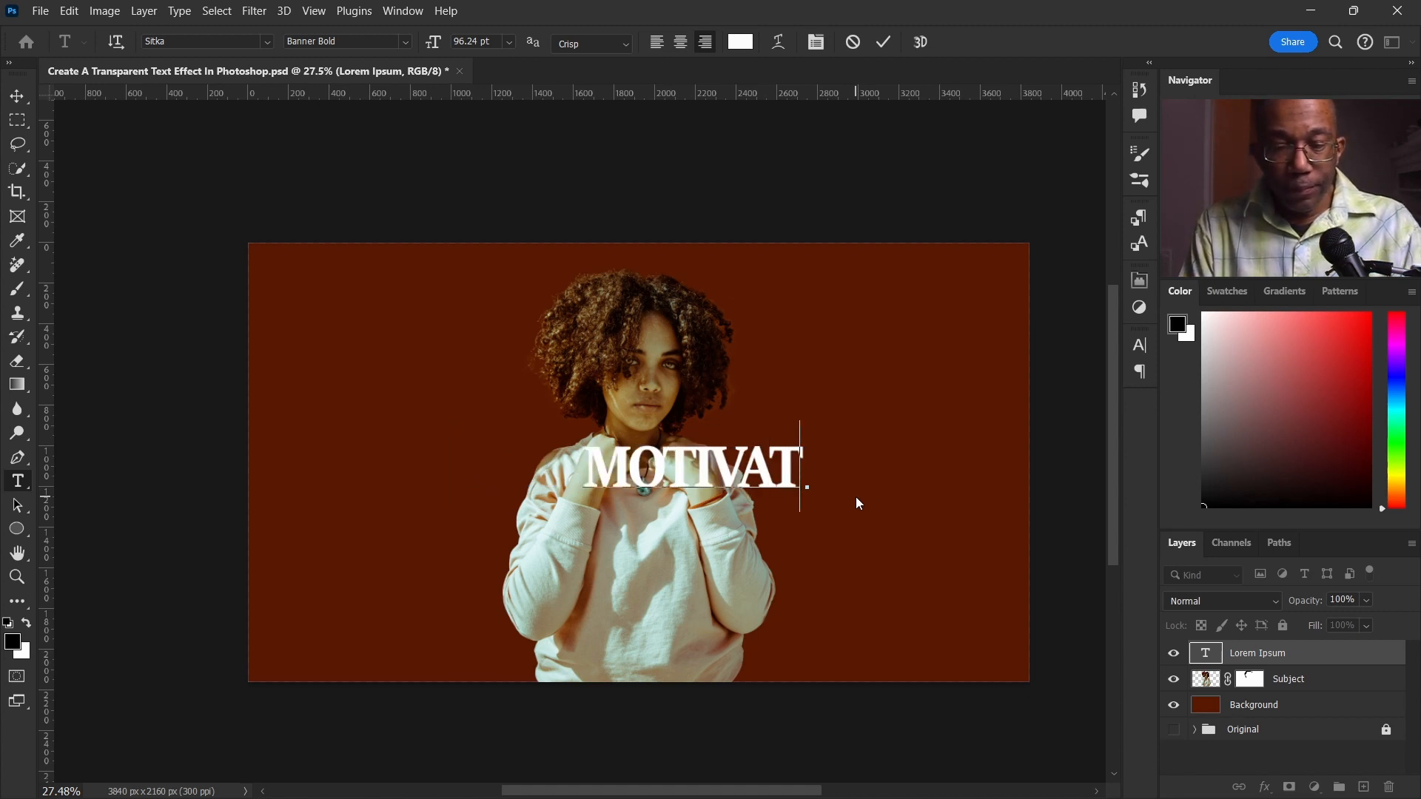
click(885, 43)
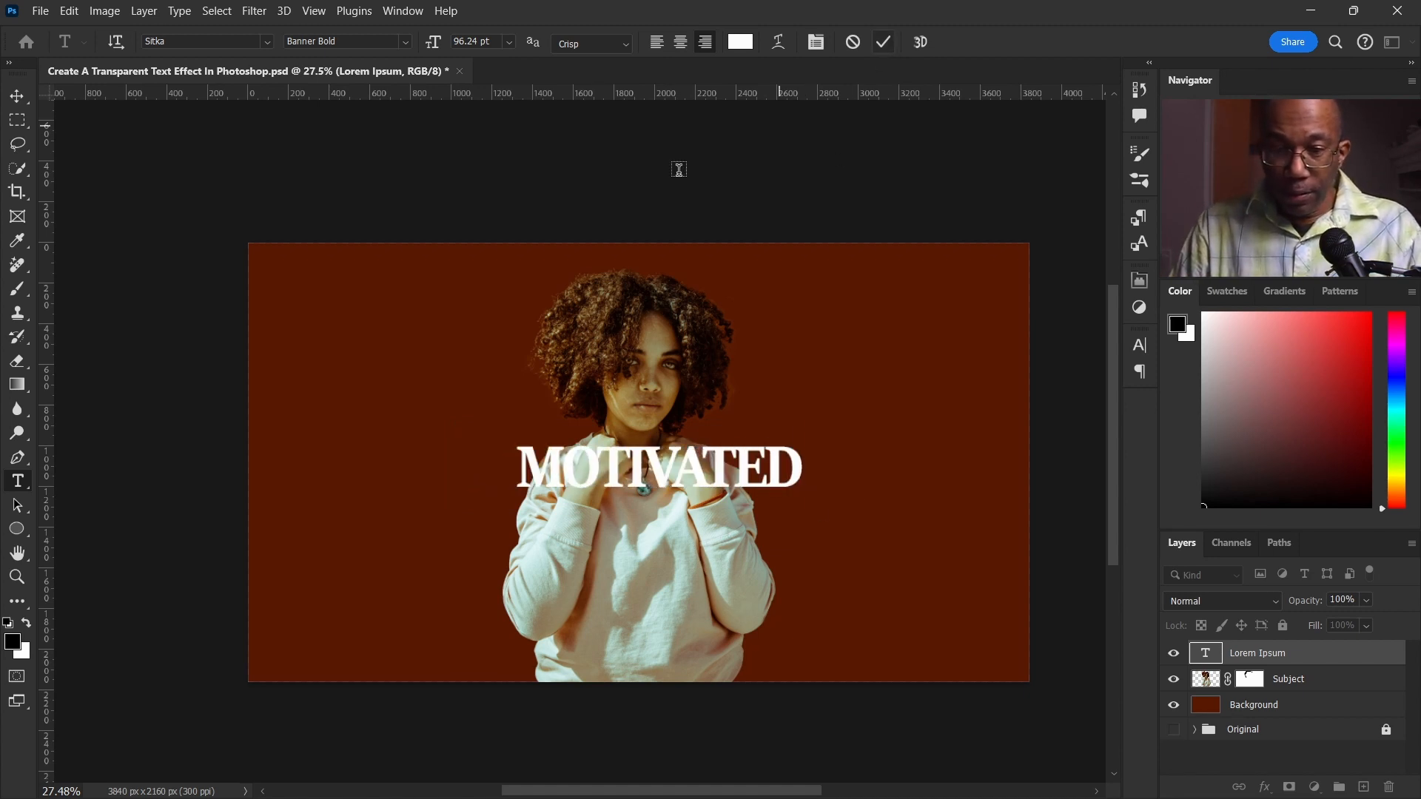
Scale the MOTIVATED text to about 257% so it spans the canvas width, centred horizontally across the lower part of the image
key(v)
drag(697, 478, 460, 641)
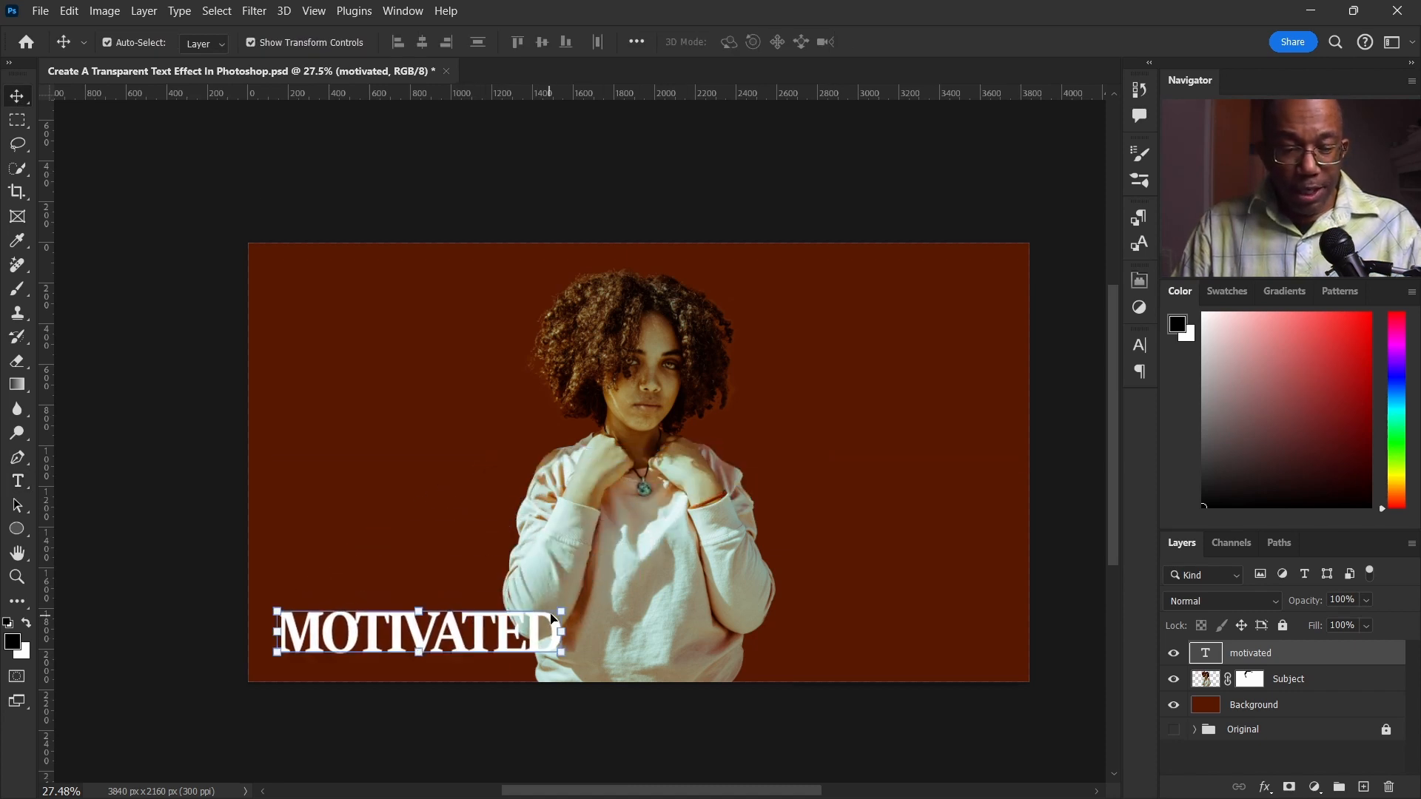
key(ctrl+t)
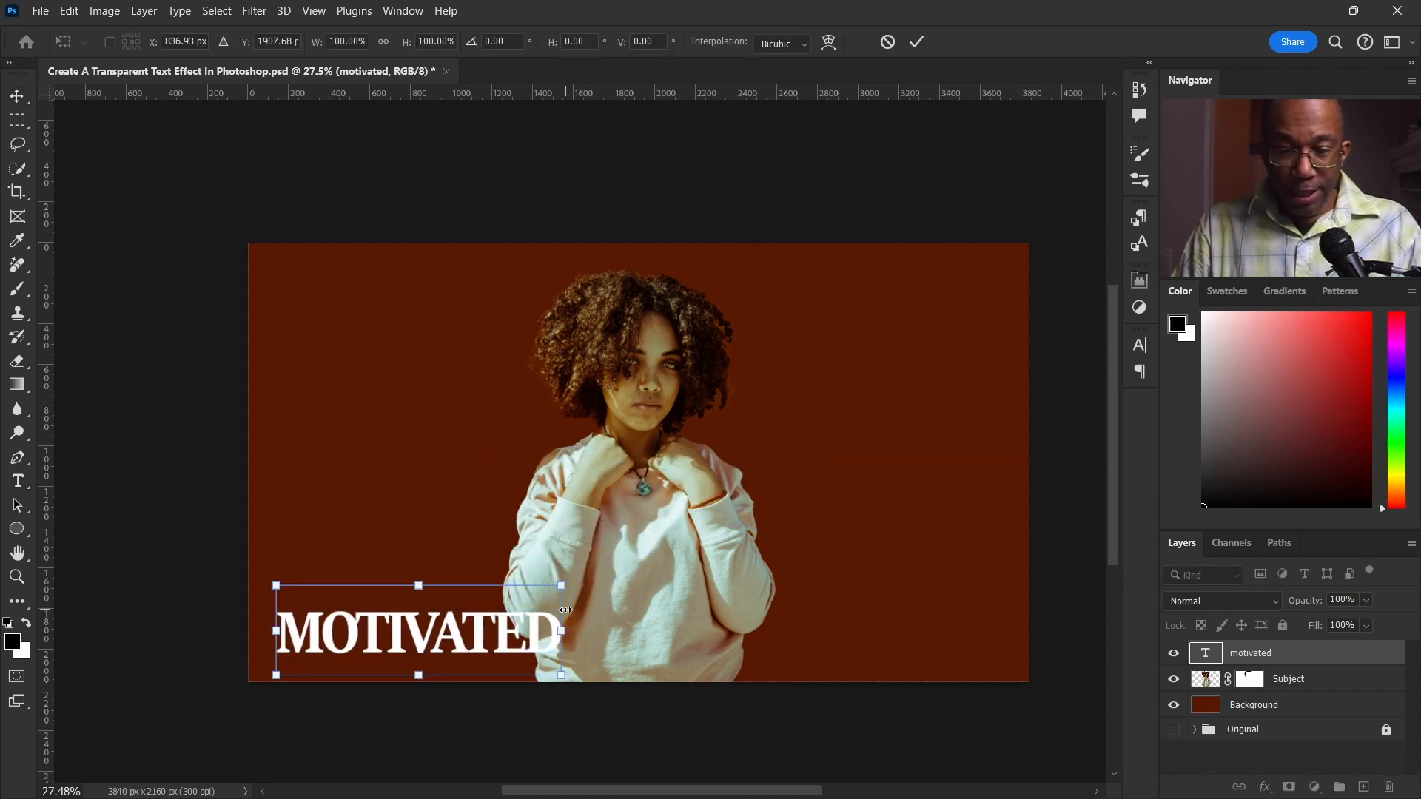
drag(564, 585, 1012, 441)
drag(800, 599, 801, 638)
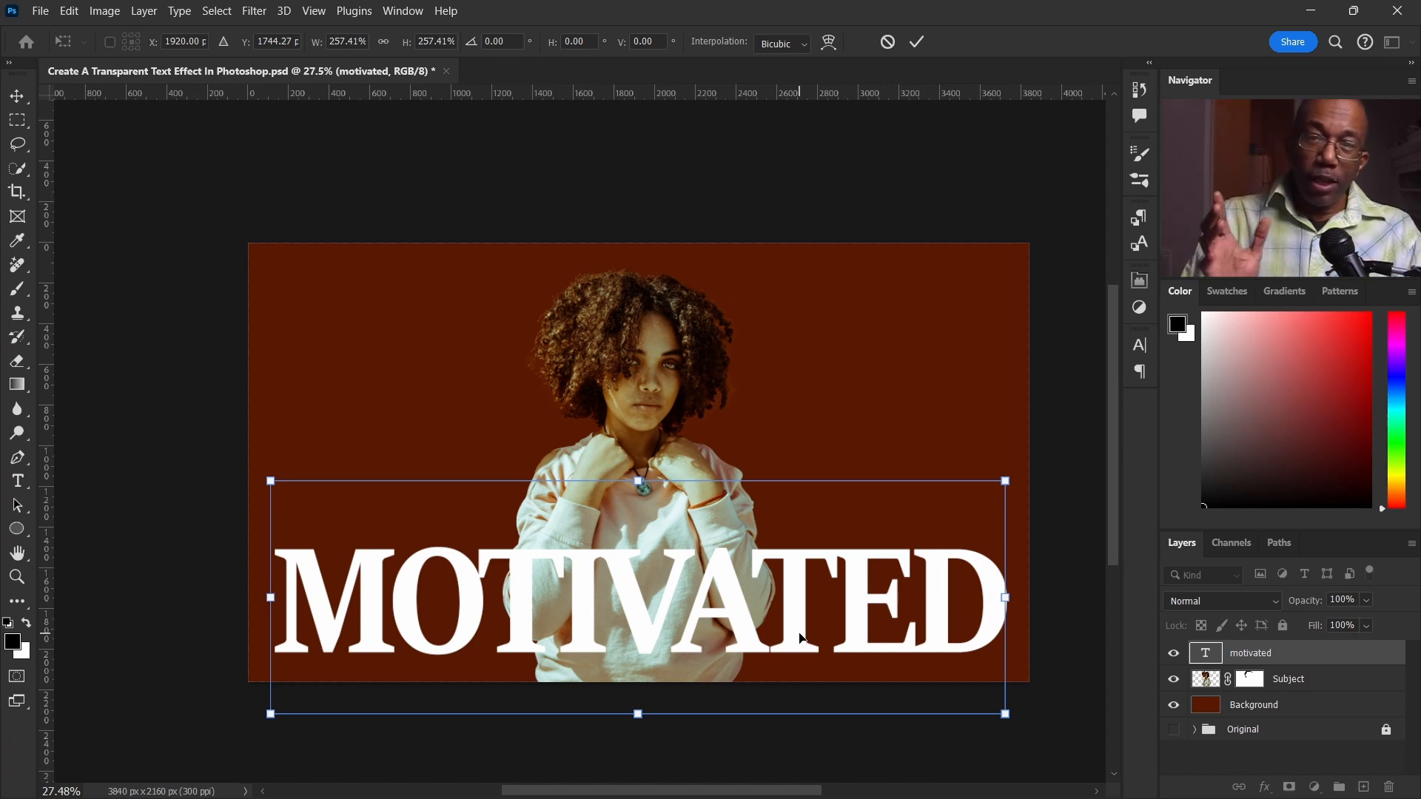
click(918, 41)
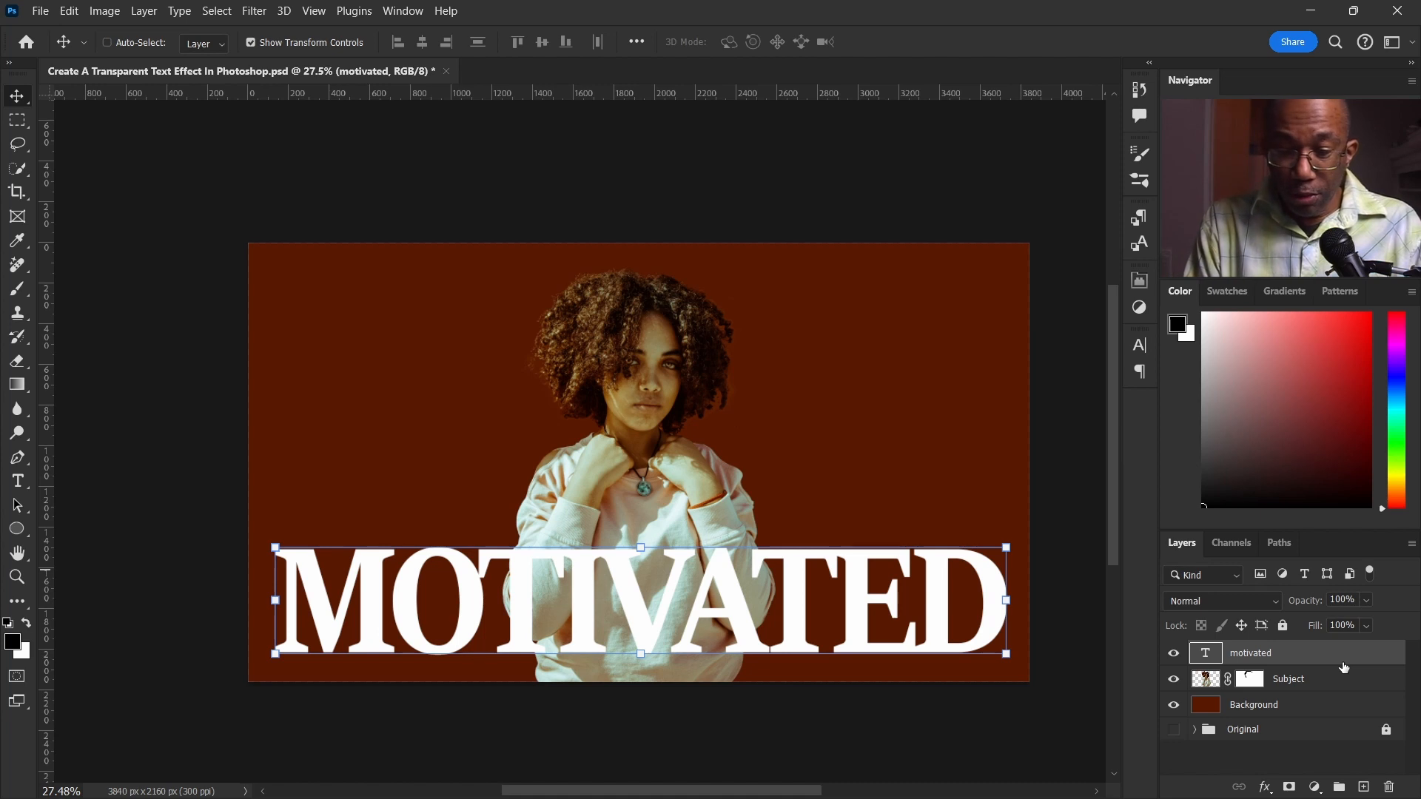
Duplicate the motivated text layer and convert the copy to a shape
key(ctrl+j)
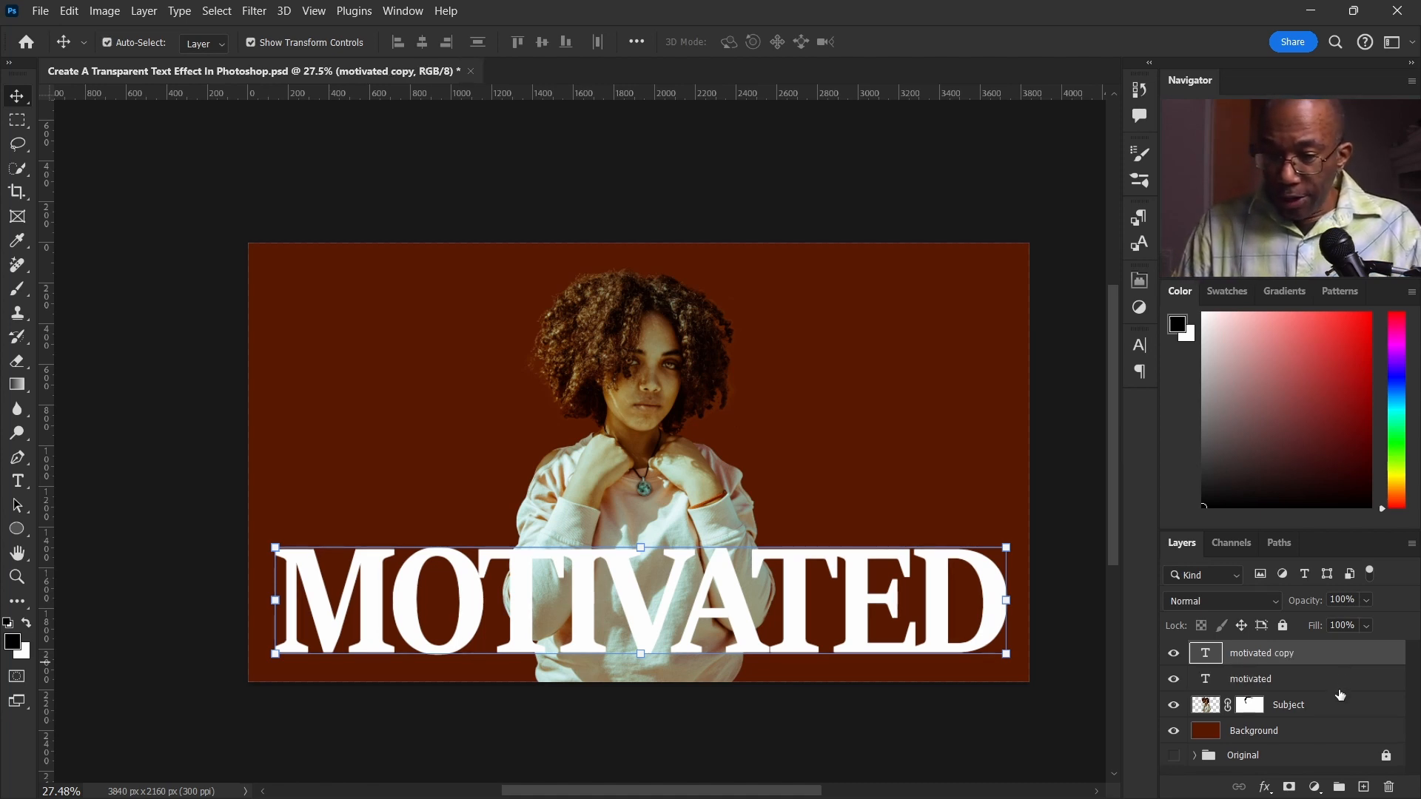
click(1322, 677)
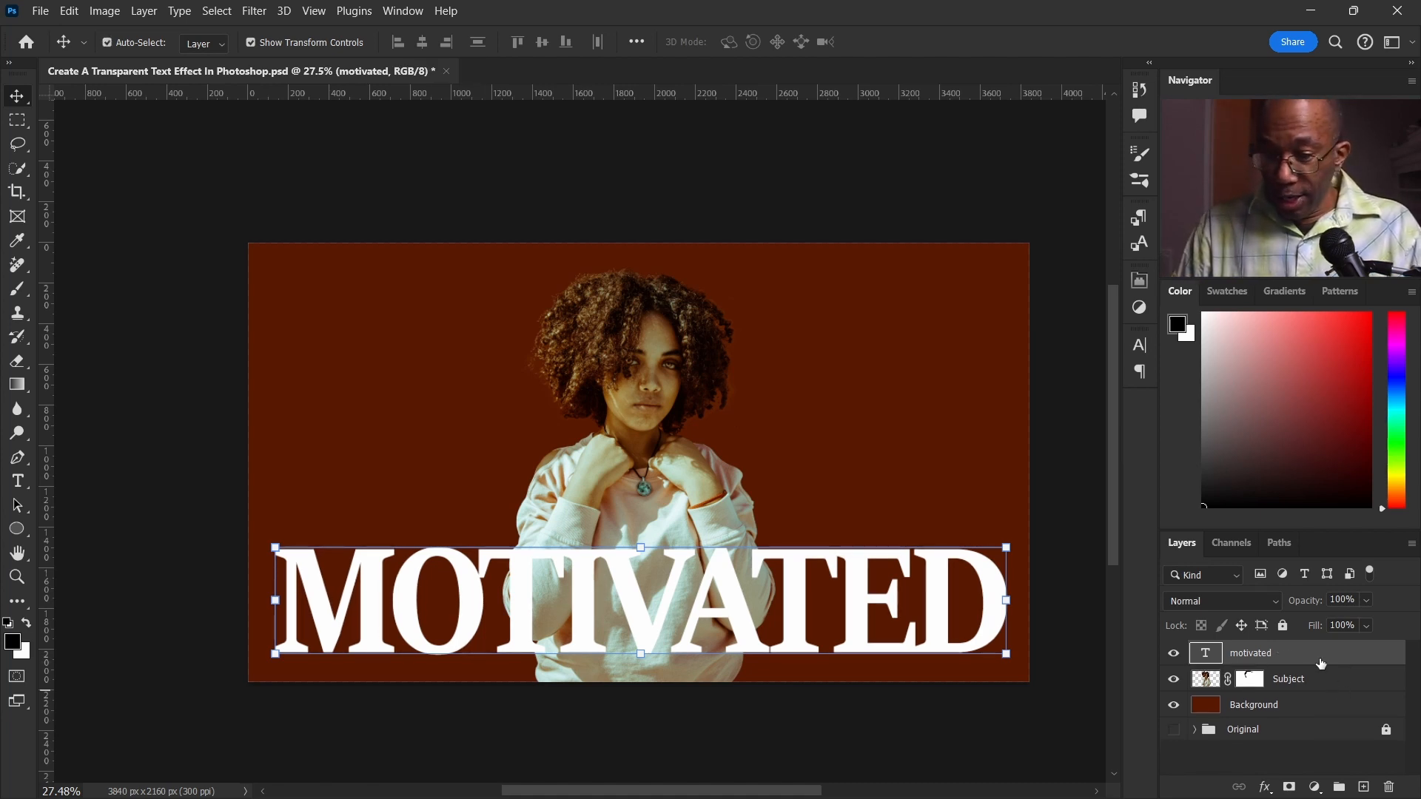
drag(1321, 670, 1365, 791)
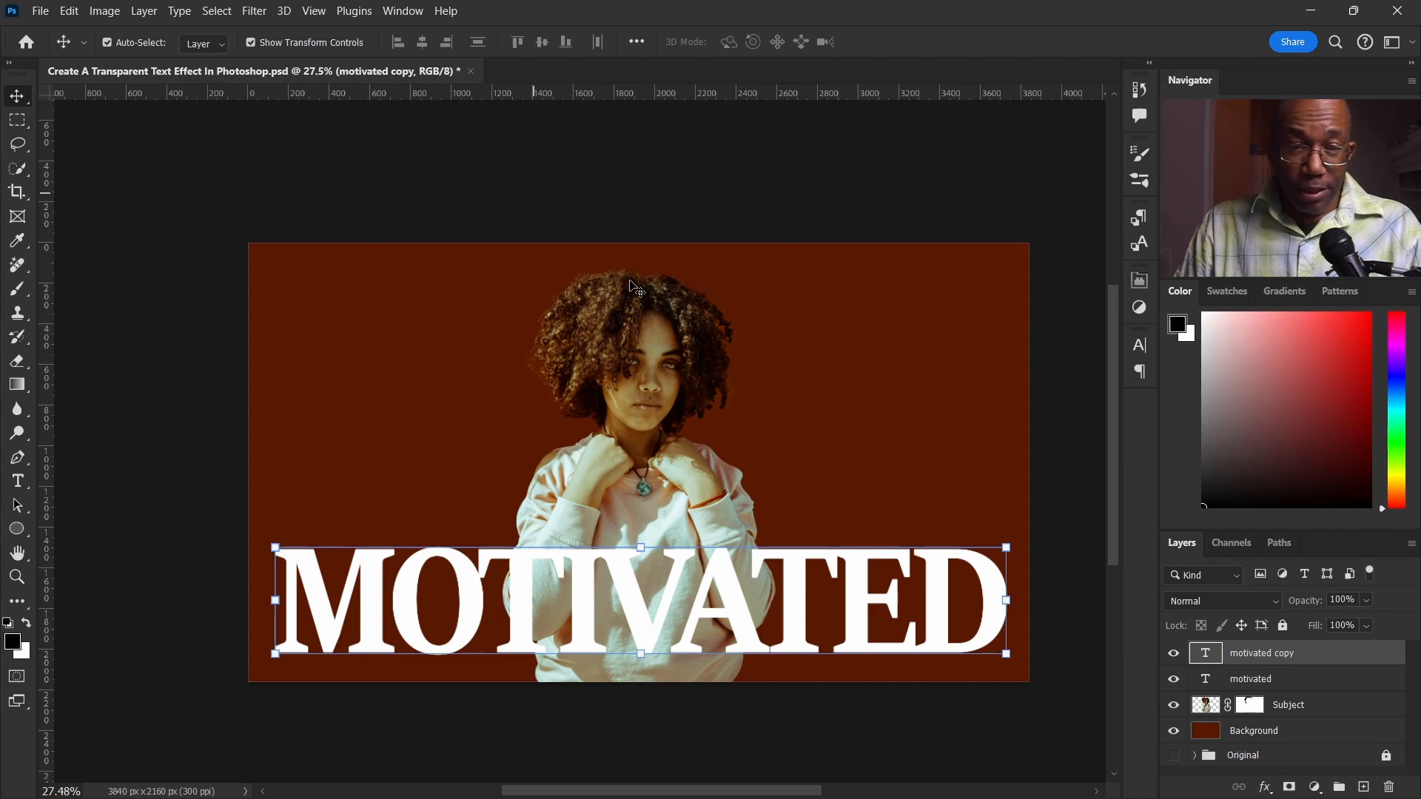
right_click(1305, 652)
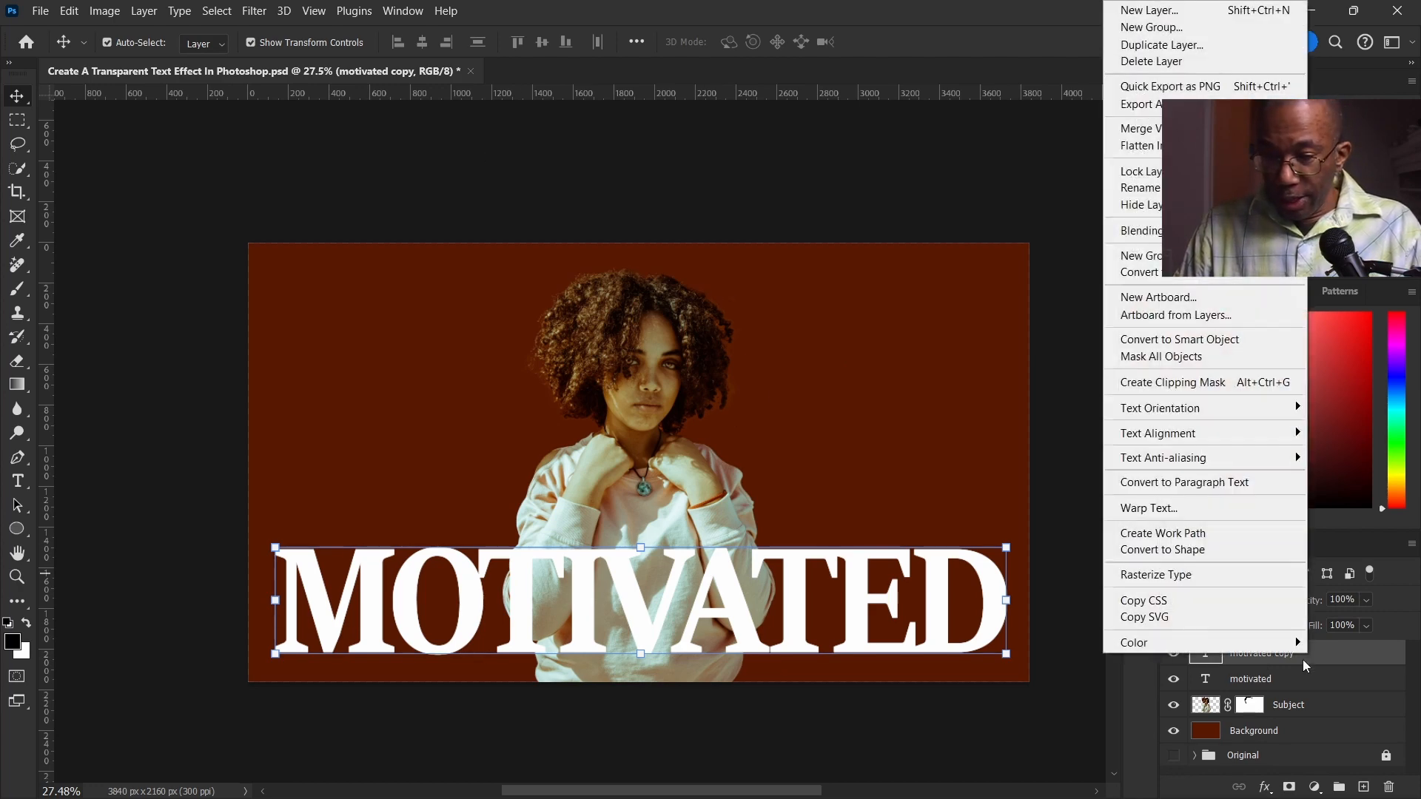
mouse_move(1277, 656)
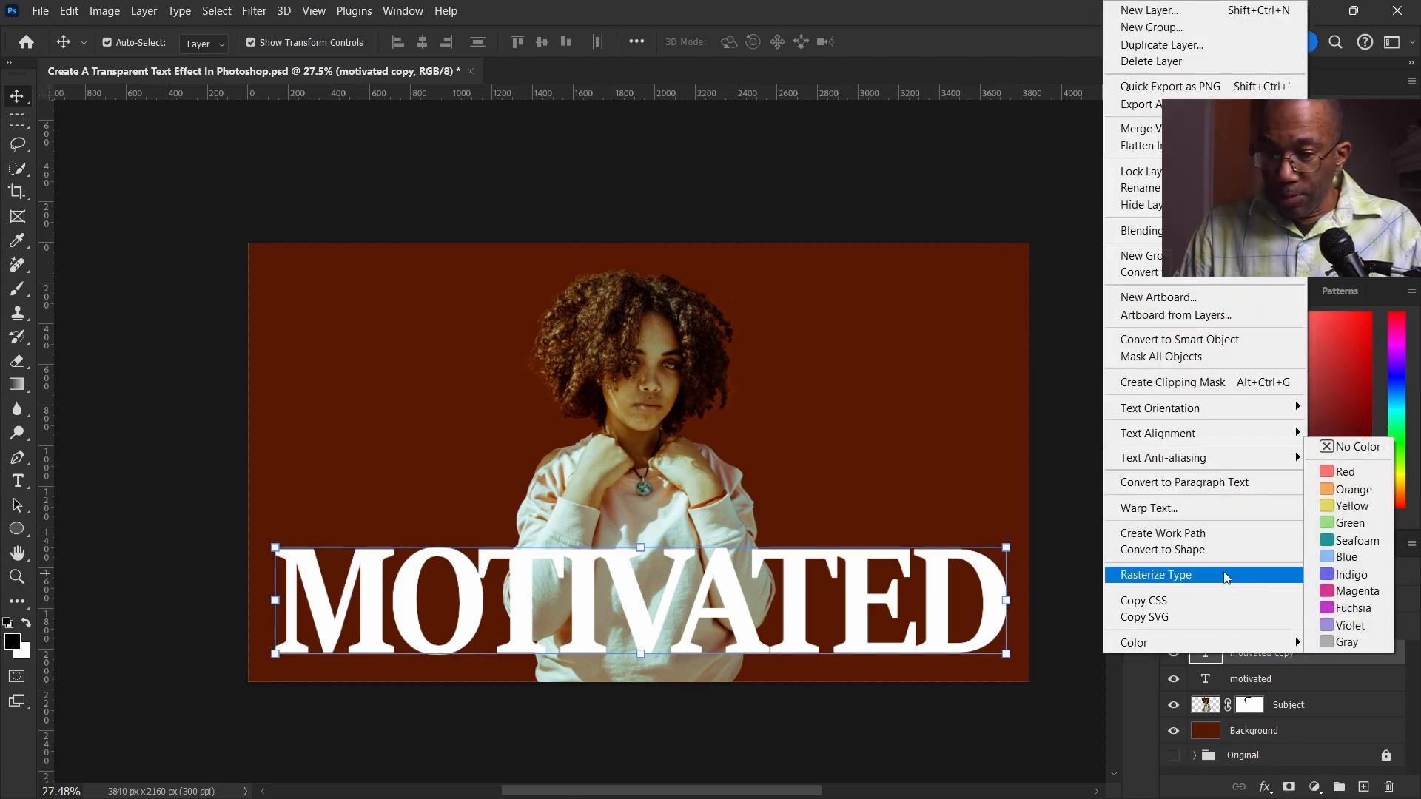
click(1219, 549)
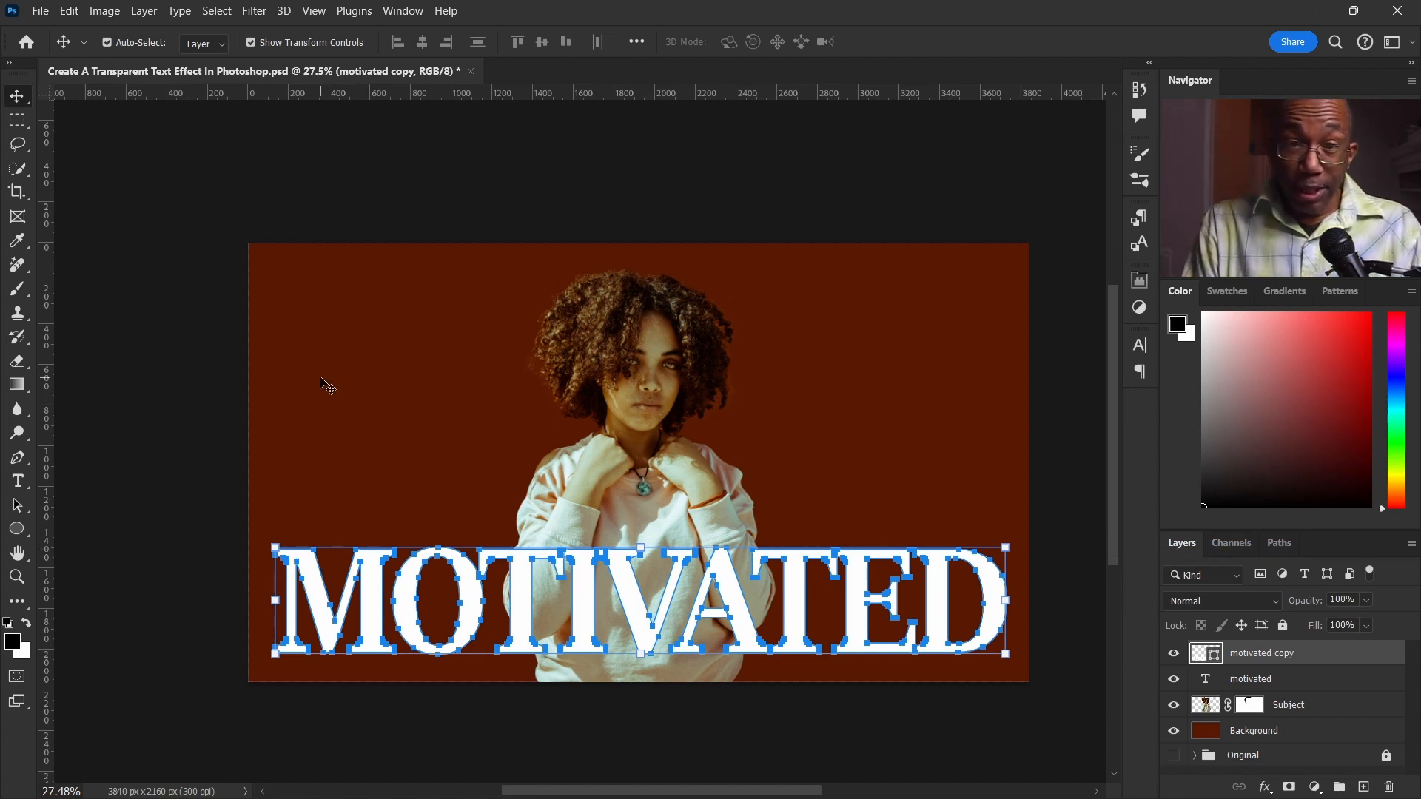
Set the motivated copy shape's fill to no color
key(a)
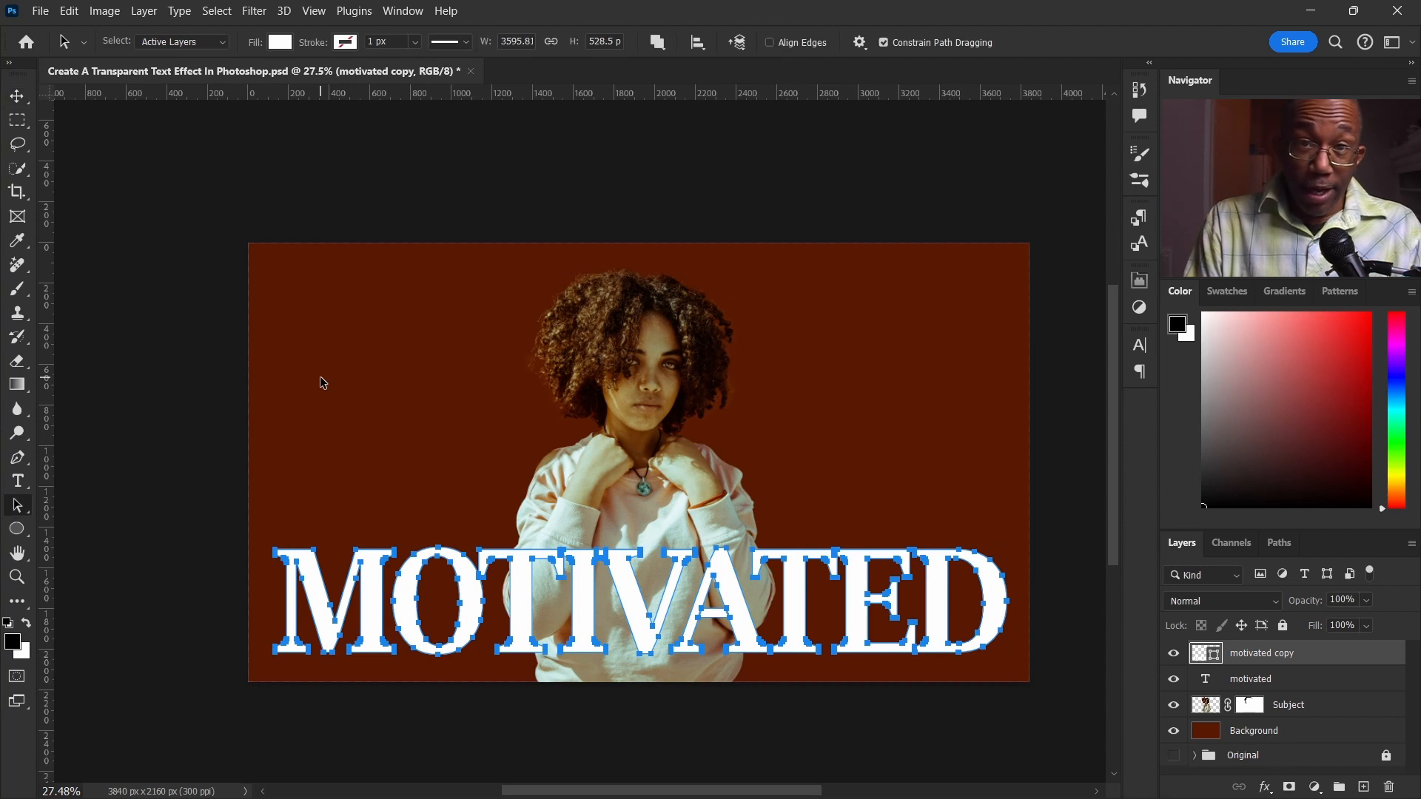
click(280, 43)
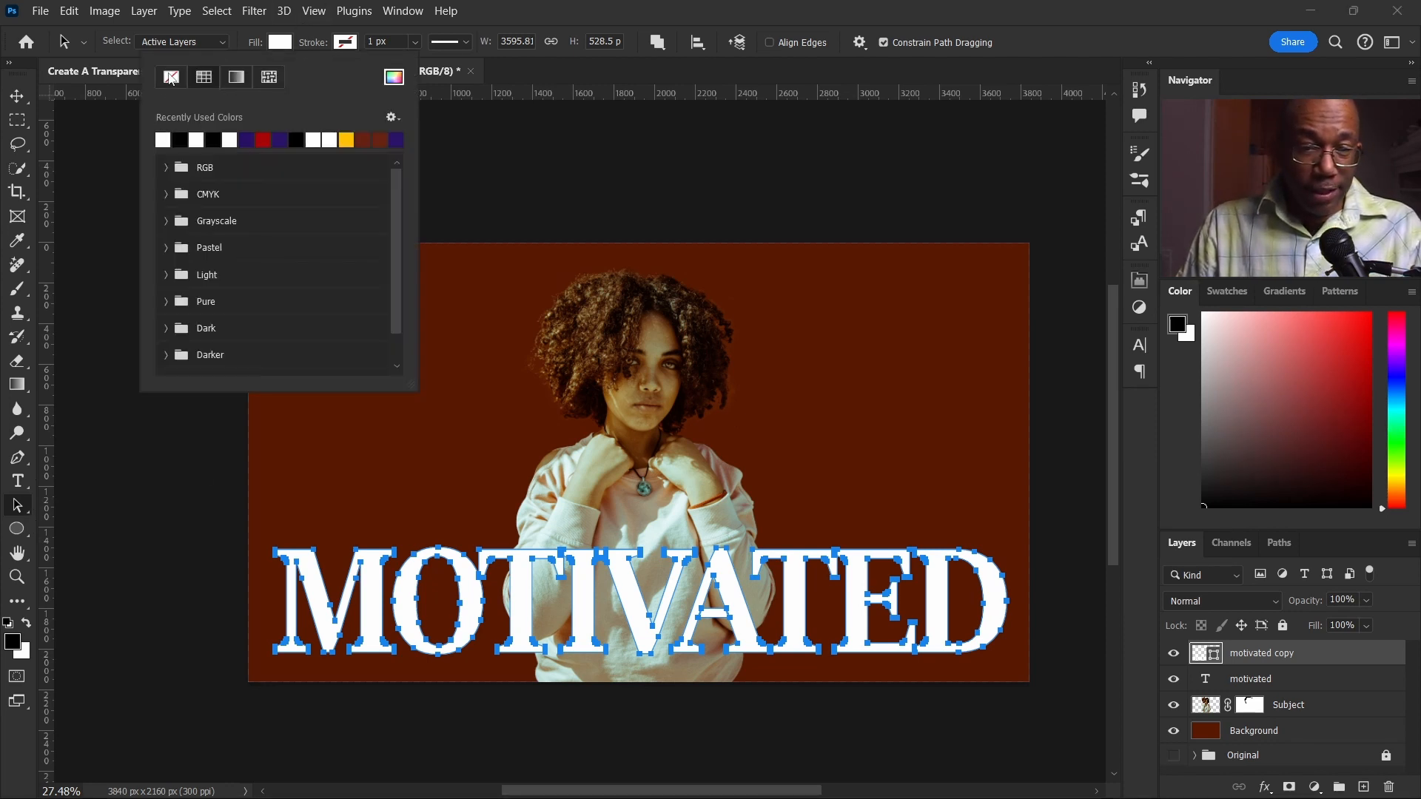
click(170, 77)
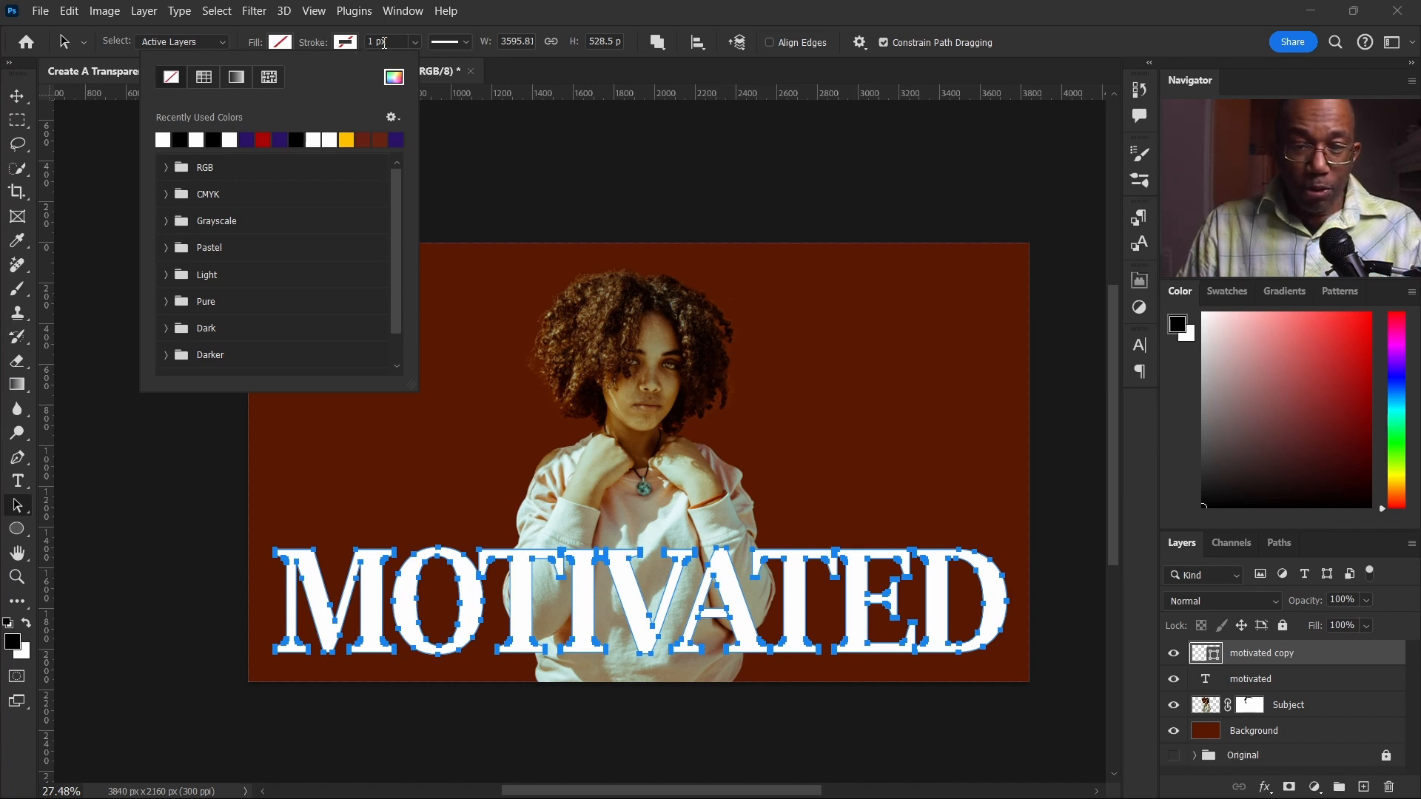
Give the motivated copy shape a white stroke 12.87 px wide
click(375, 41)
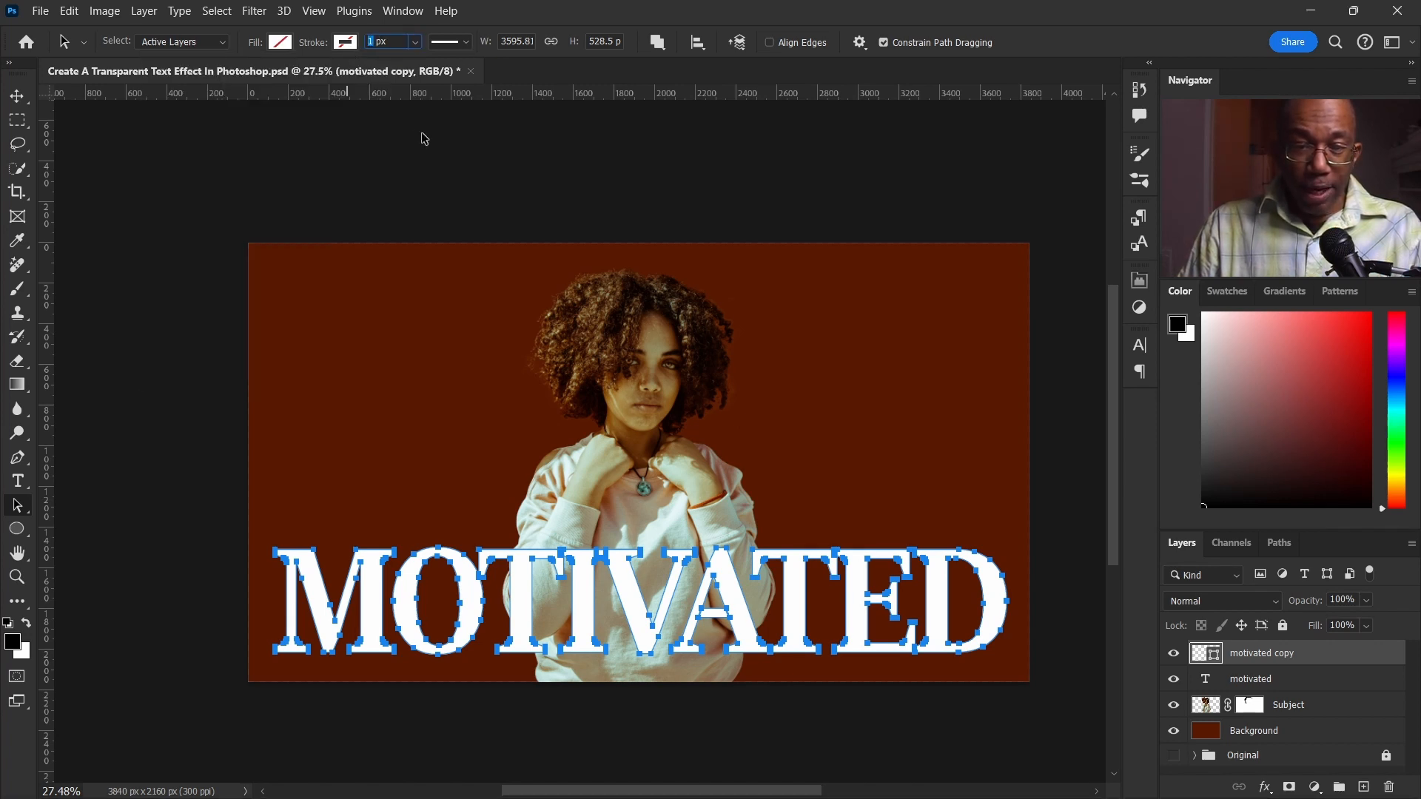
text(12.87)
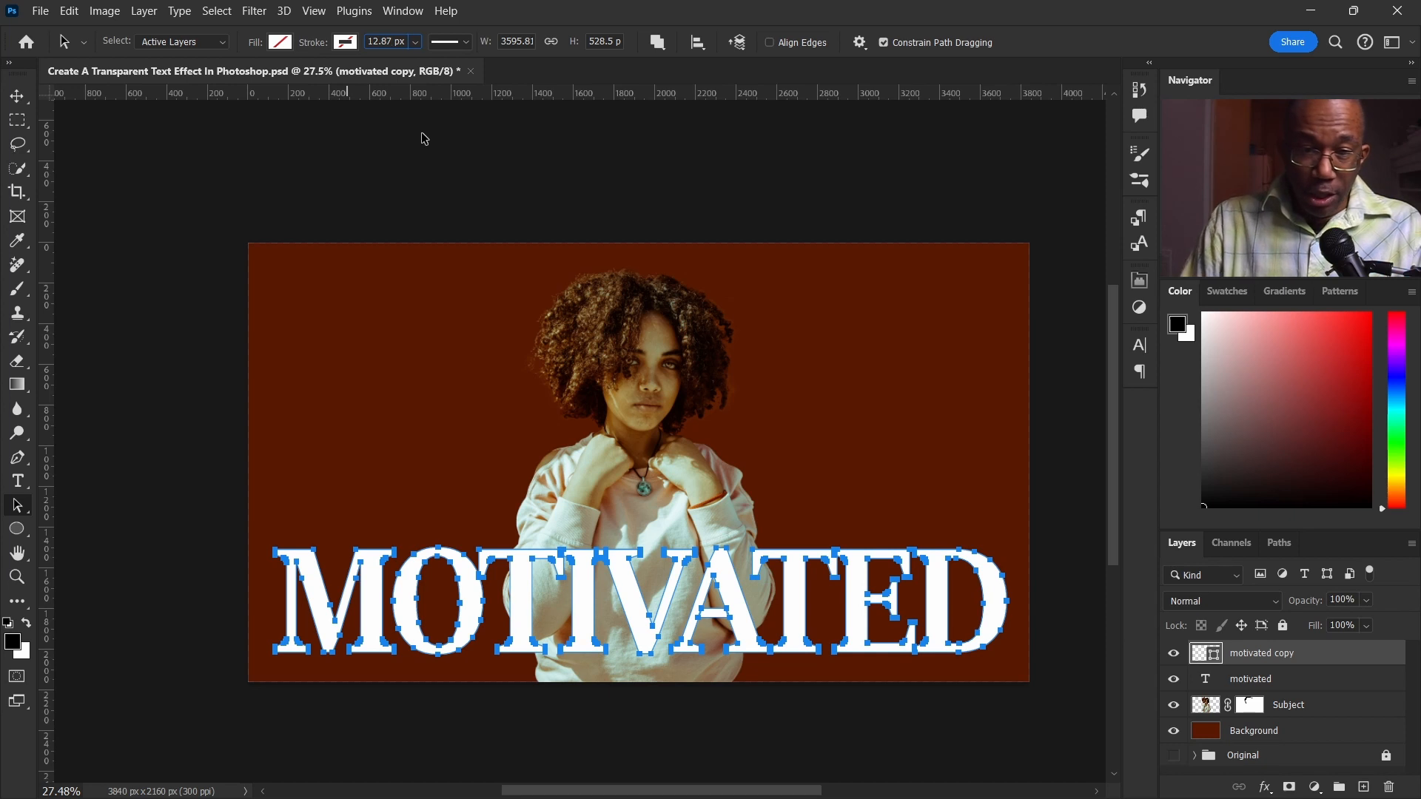
click(342, 48)
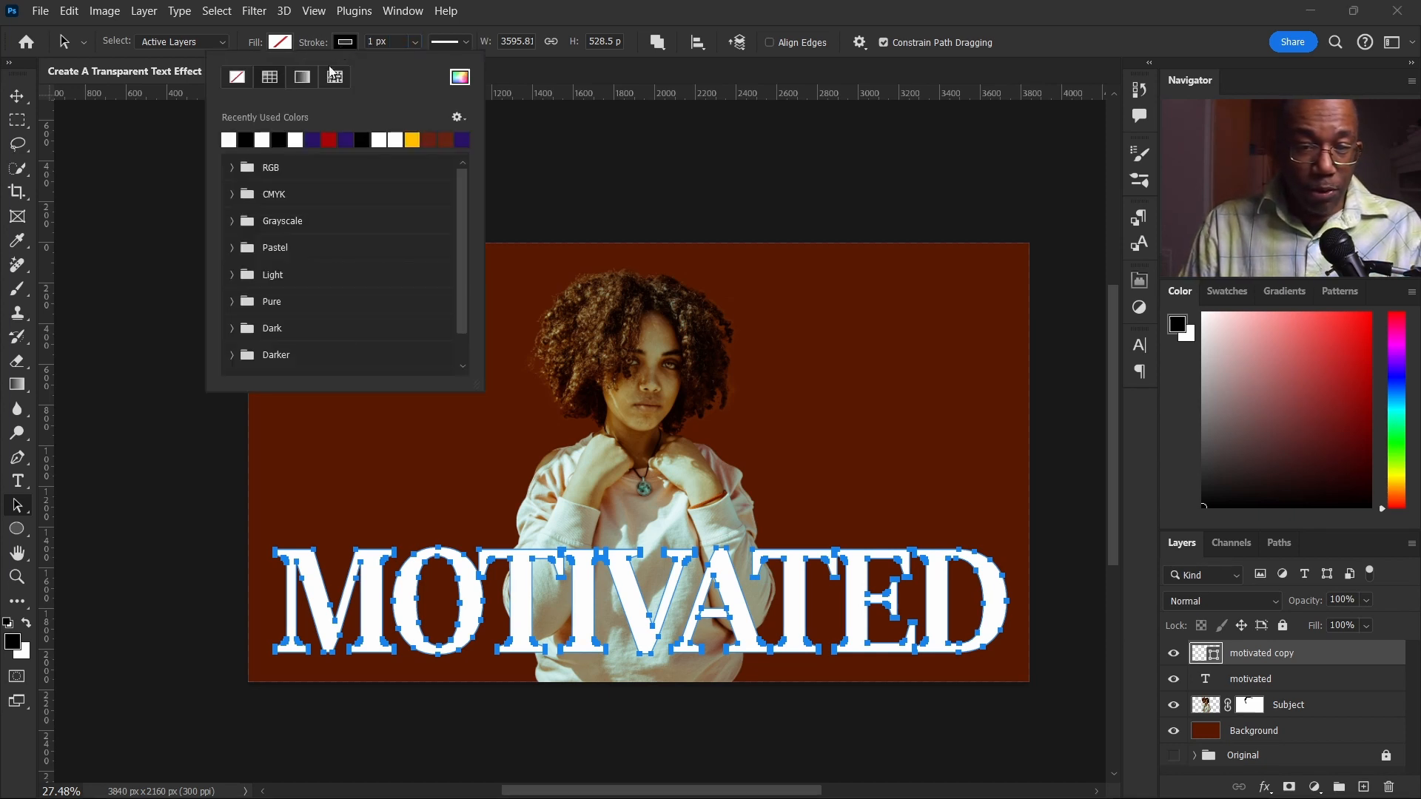
click(230, 142)
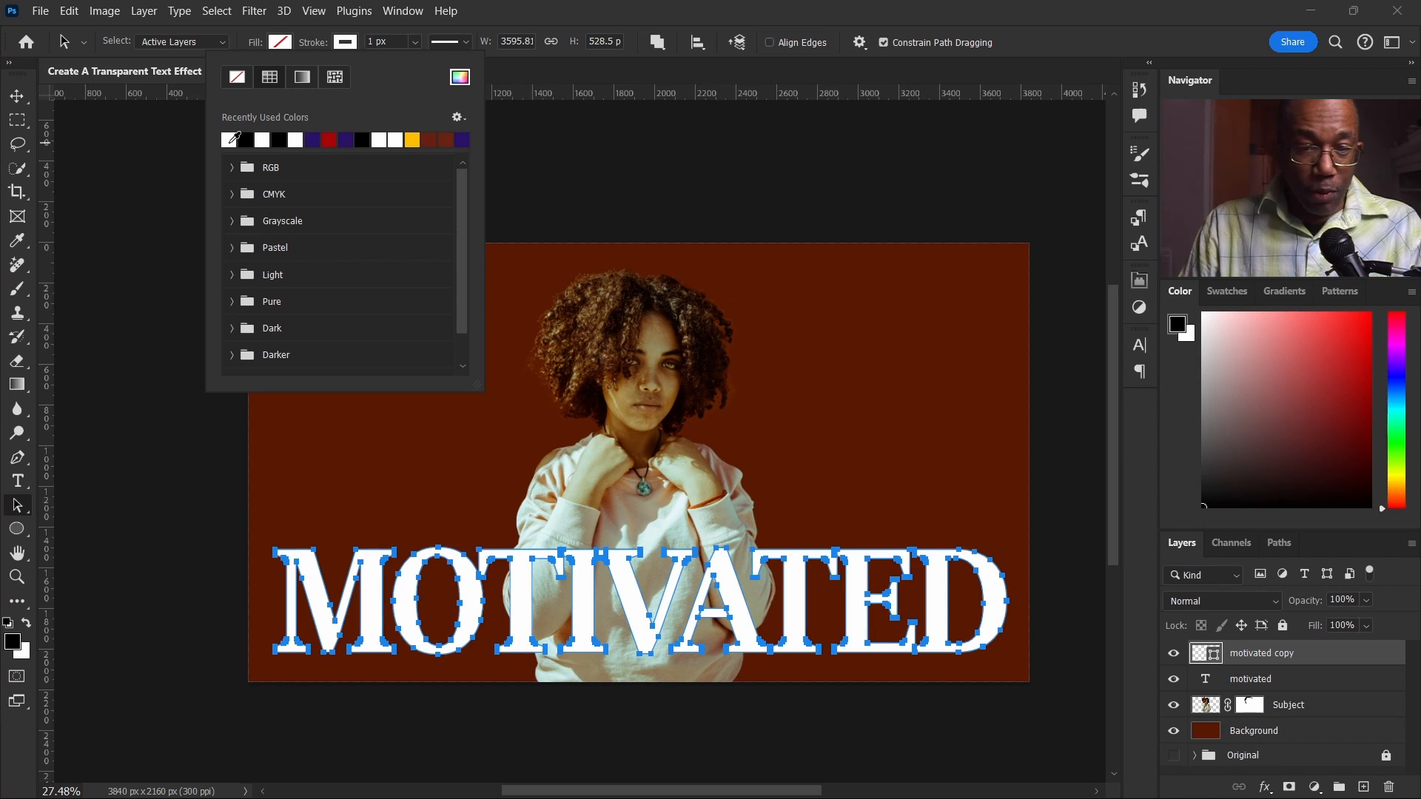
click(369, 41)
click(379, 42)
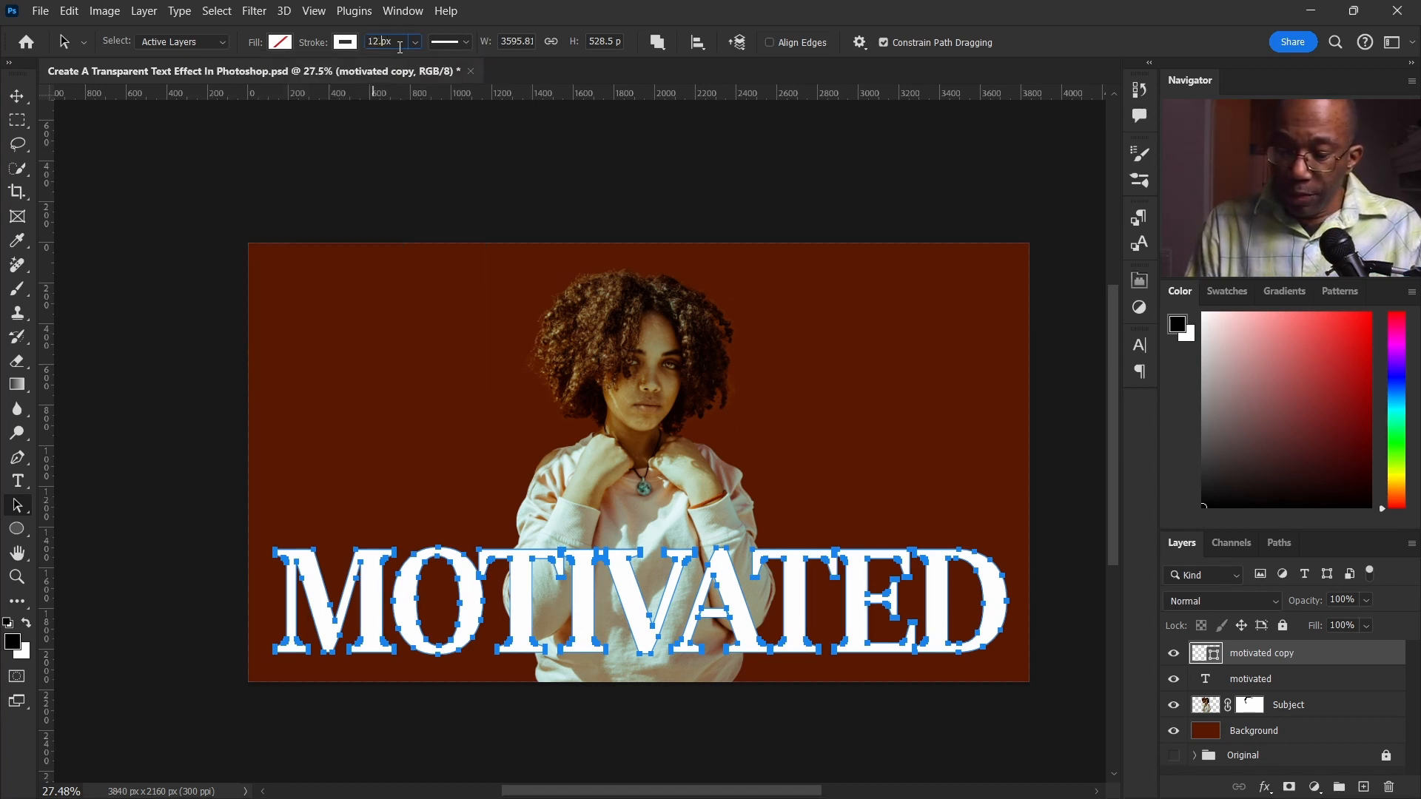
key(Return)
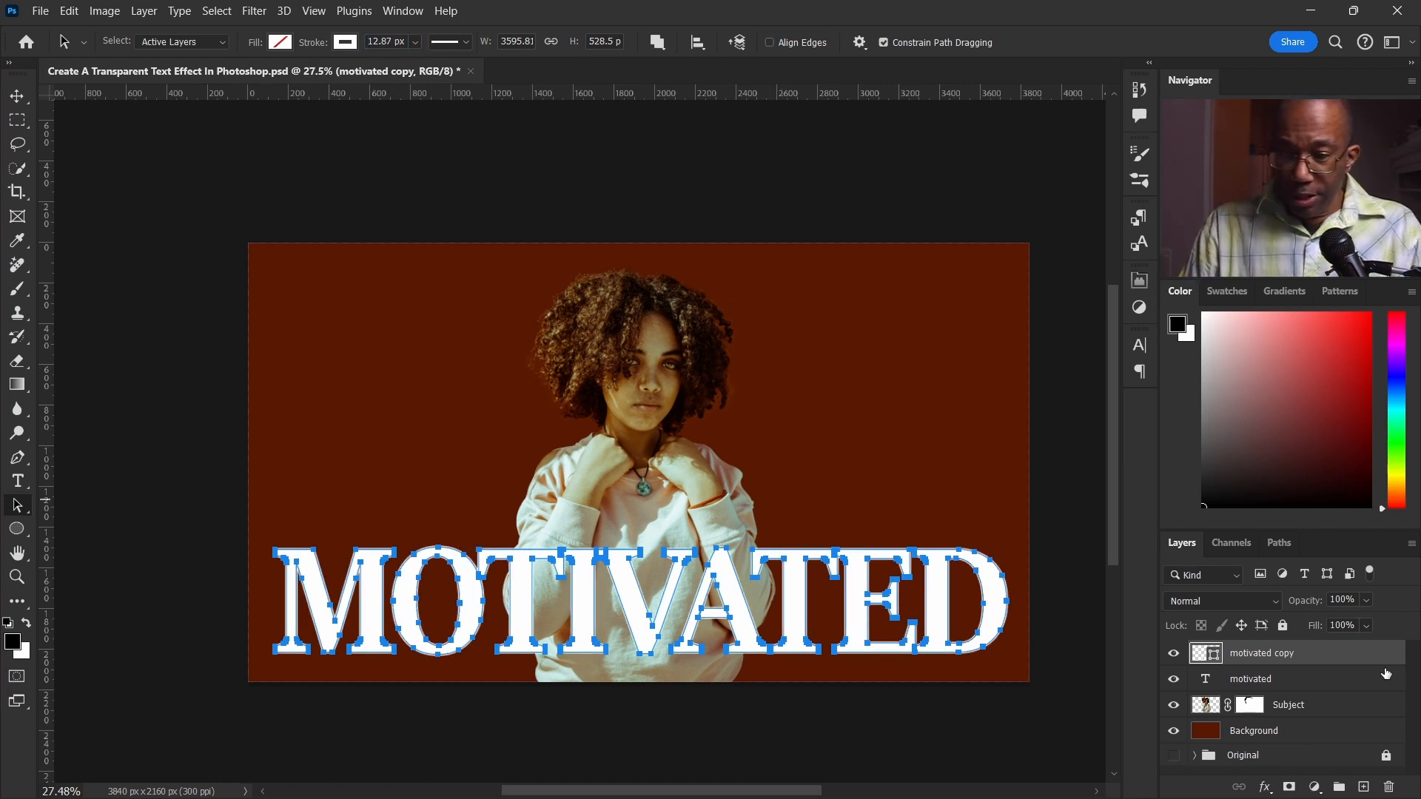
Temporarily hide the original motivated text layer to check the outlined letters alone, and restore its visibility
click(1173, 680)
click(16, 96)
click(286, 333)
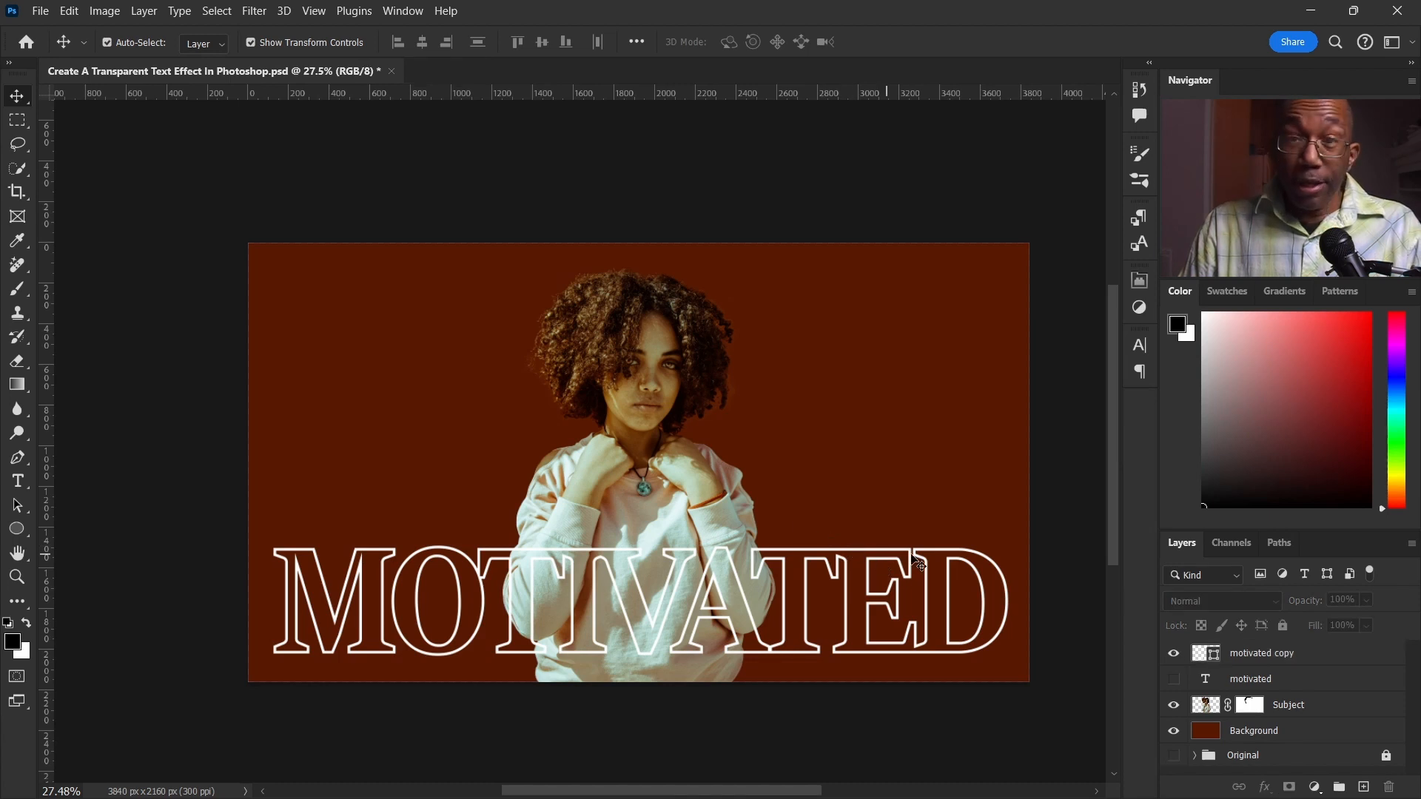
click(1173, 680)
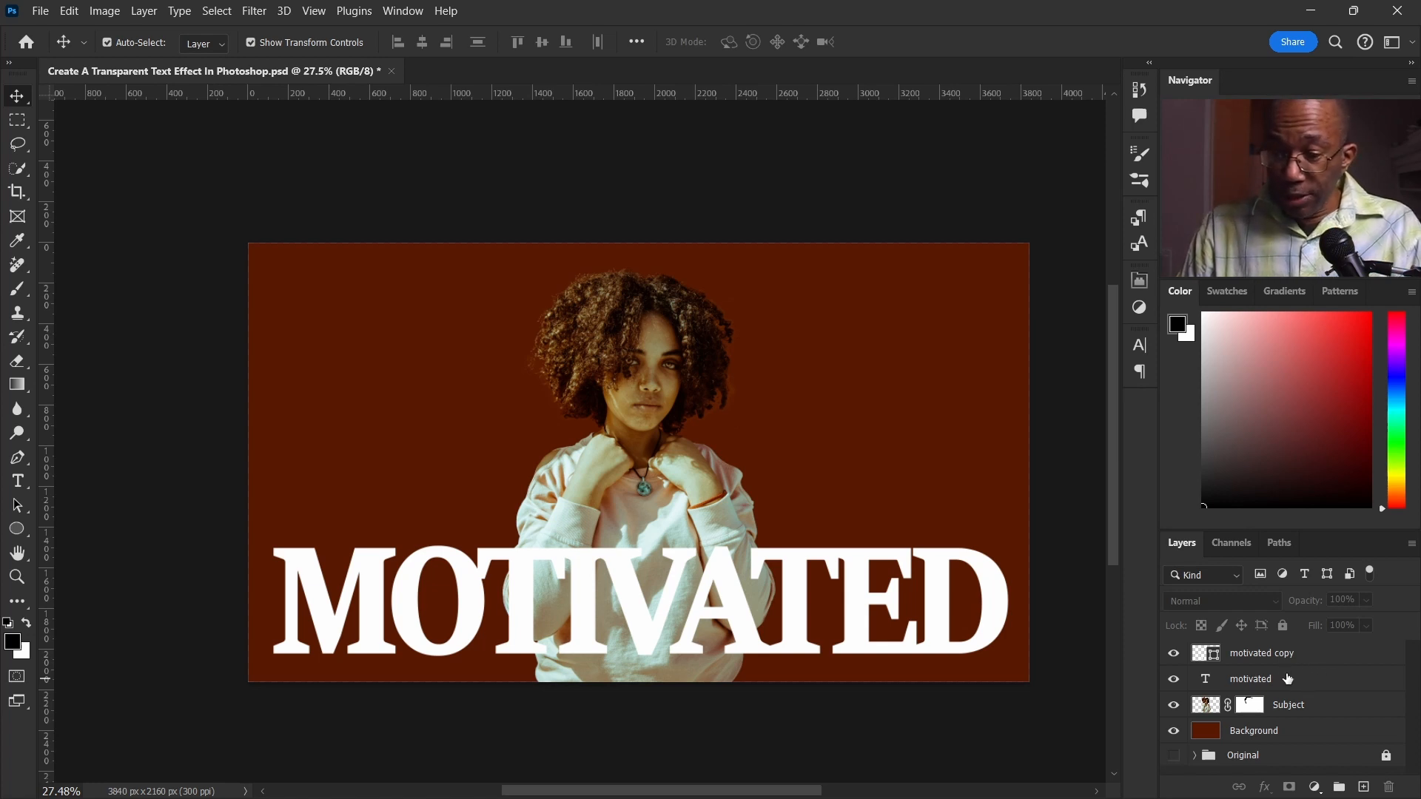
Move the original motivated text layer below the Subject layer
drag(1321, 682, 1317, 719)
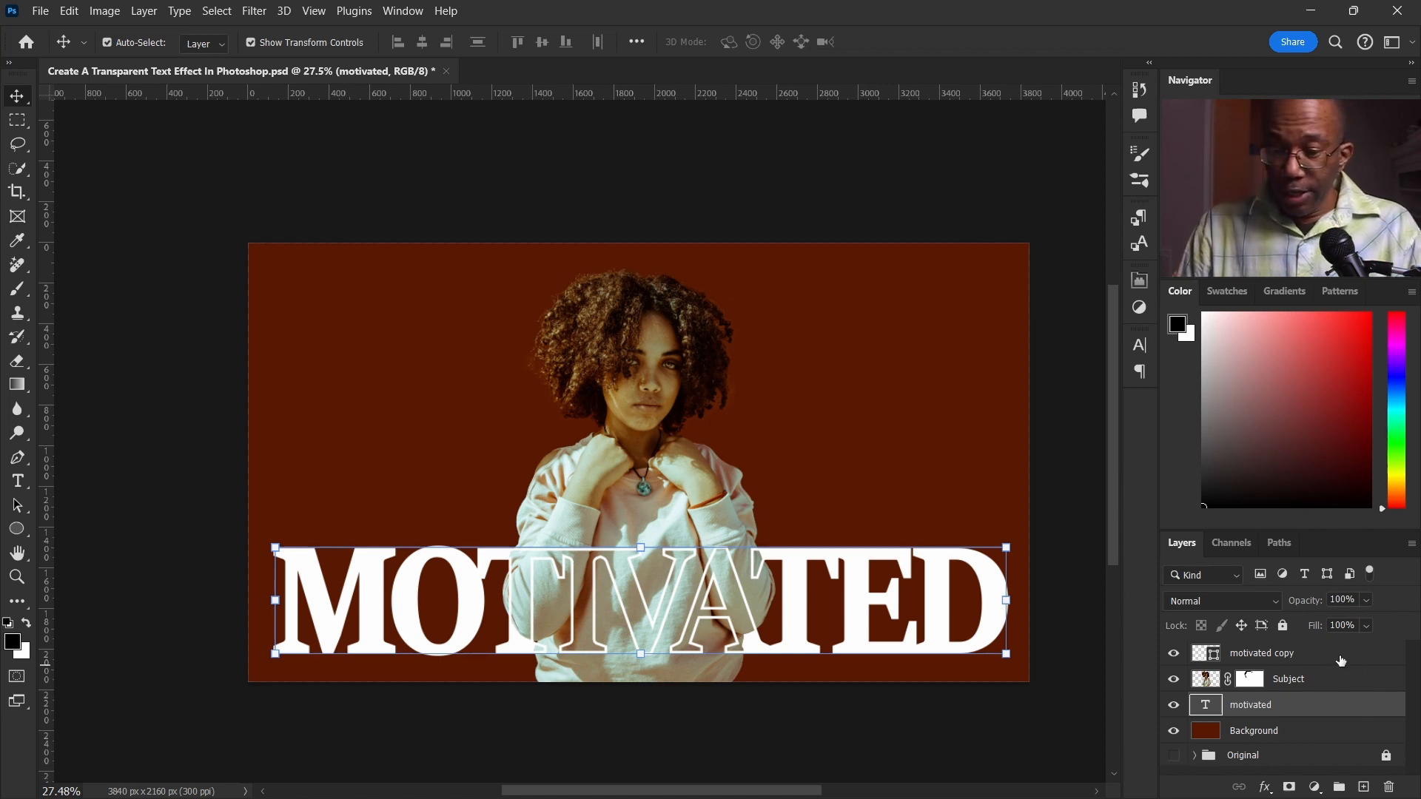
key(ctrl)
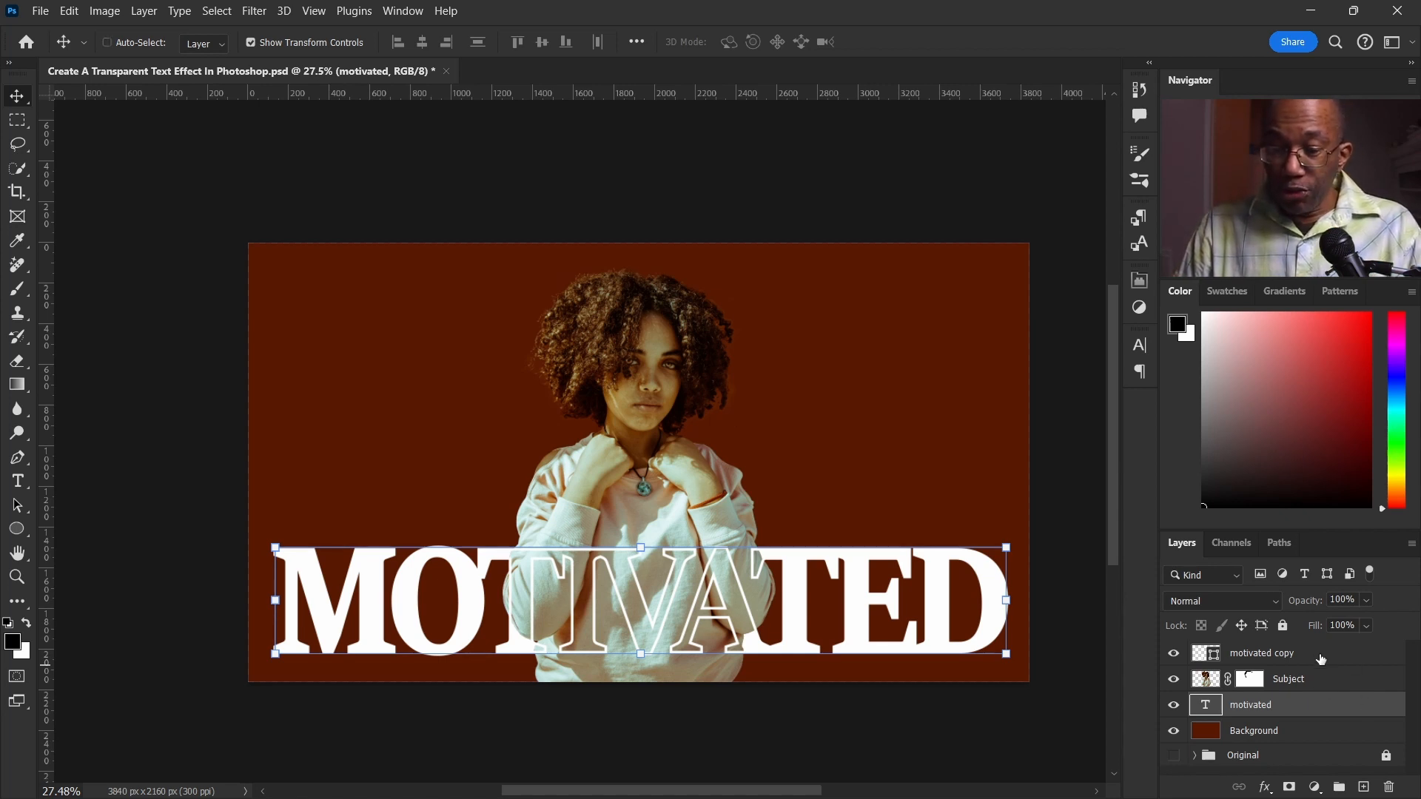
Link the motivated copy shape layer with the original motivated text layer
ctrl+click(1321, 655)
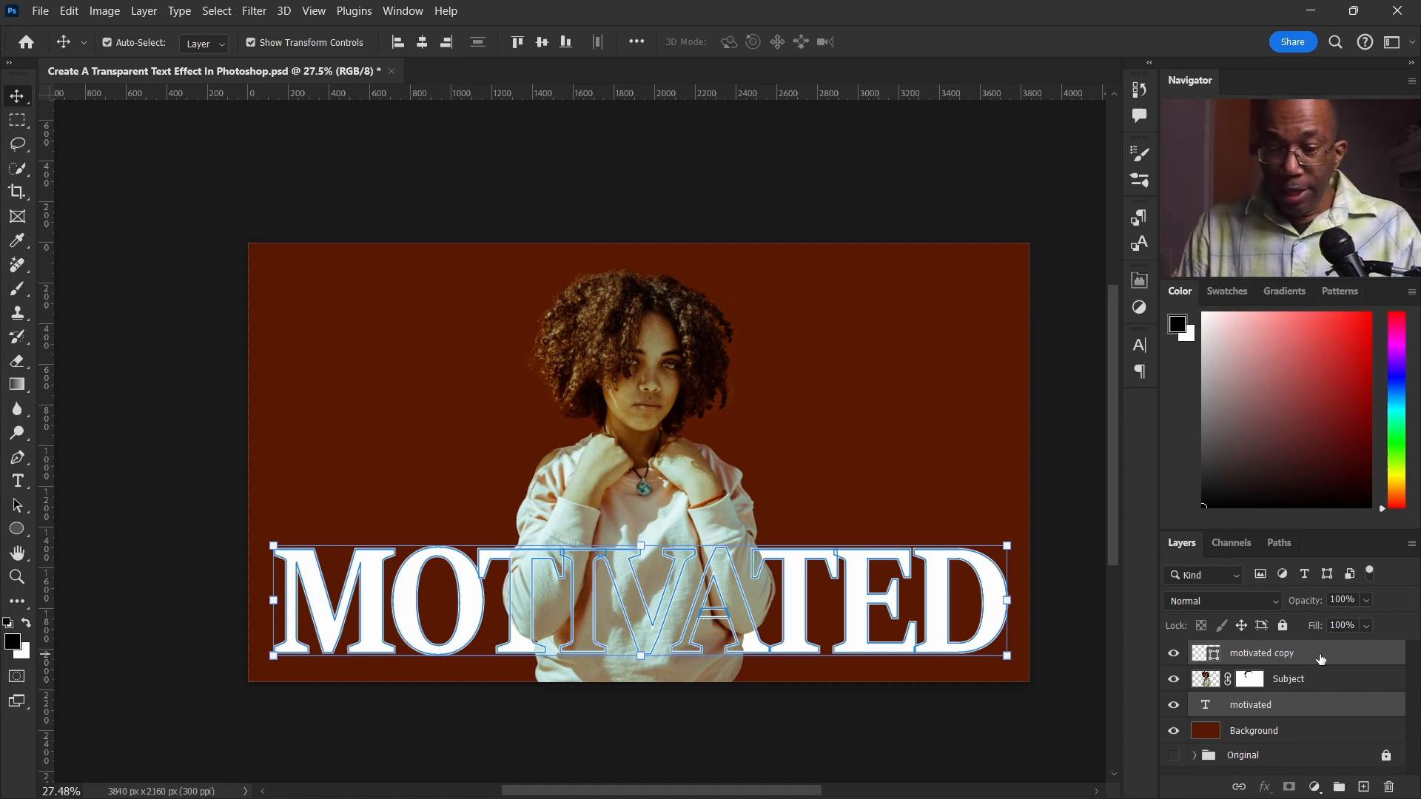
right_click(1329, 655)
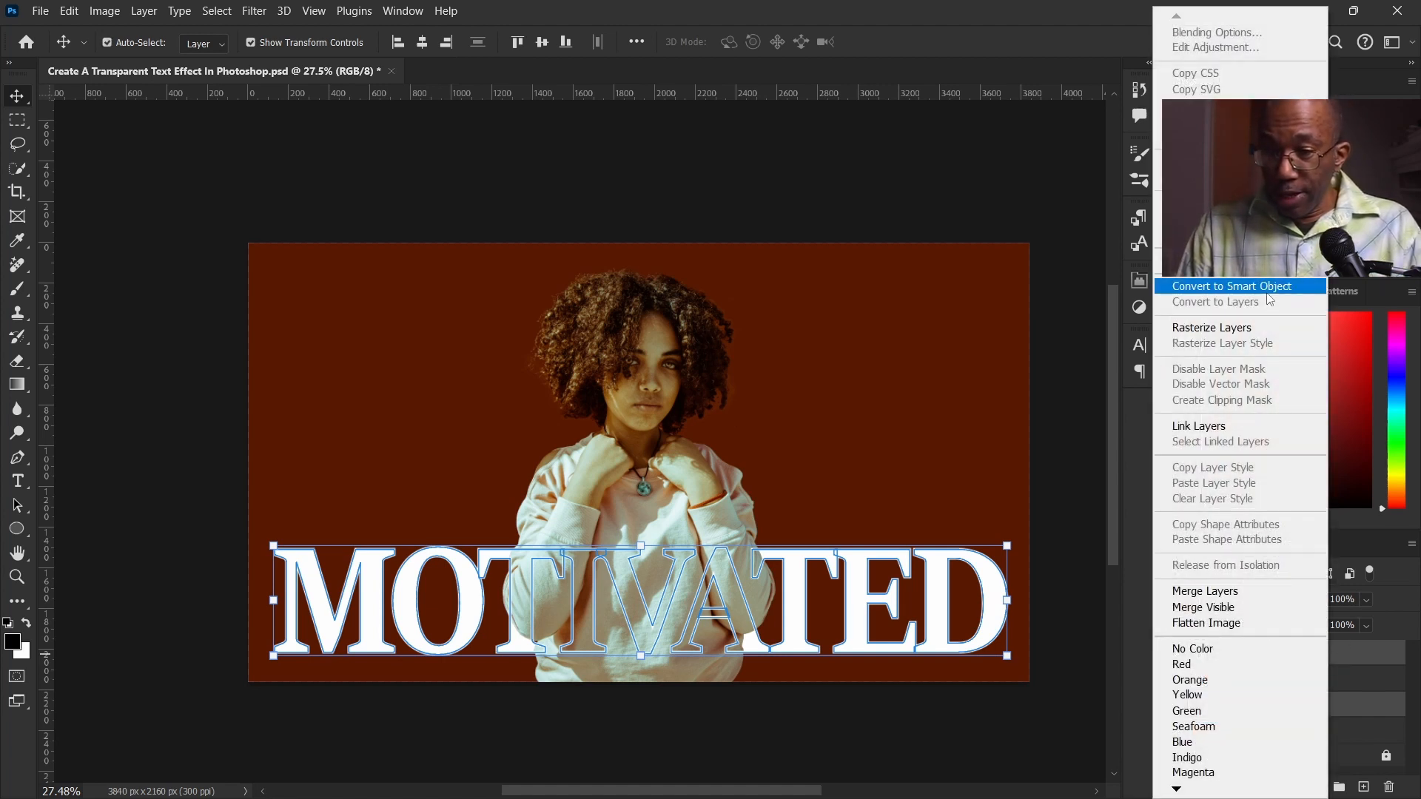
click(1238, 428)
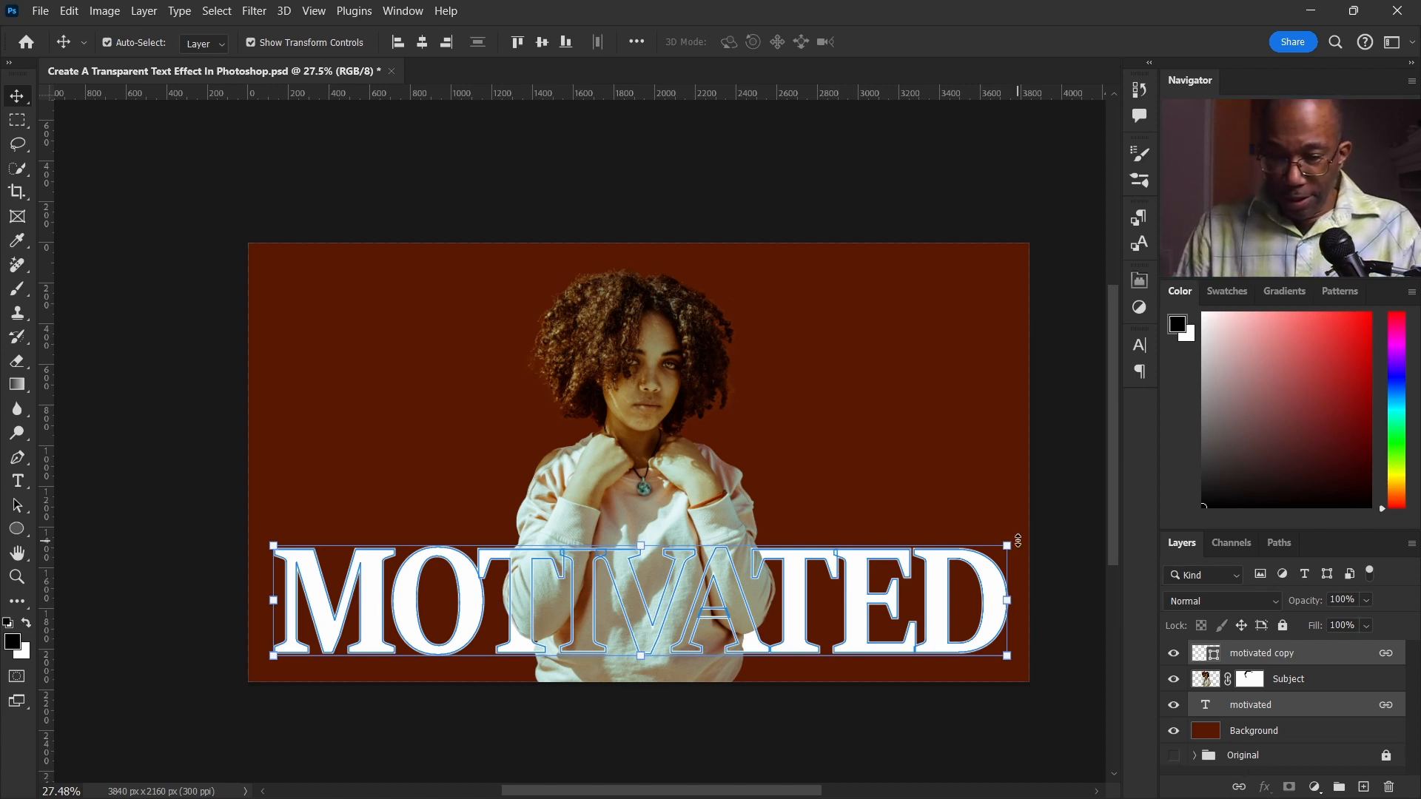
Deselect all layers and examine the combined solid and outlined lettering across the subject
click(1064, 545)
drag(1005, 604, 974, 596)
drag(974, 596, 974, 598)
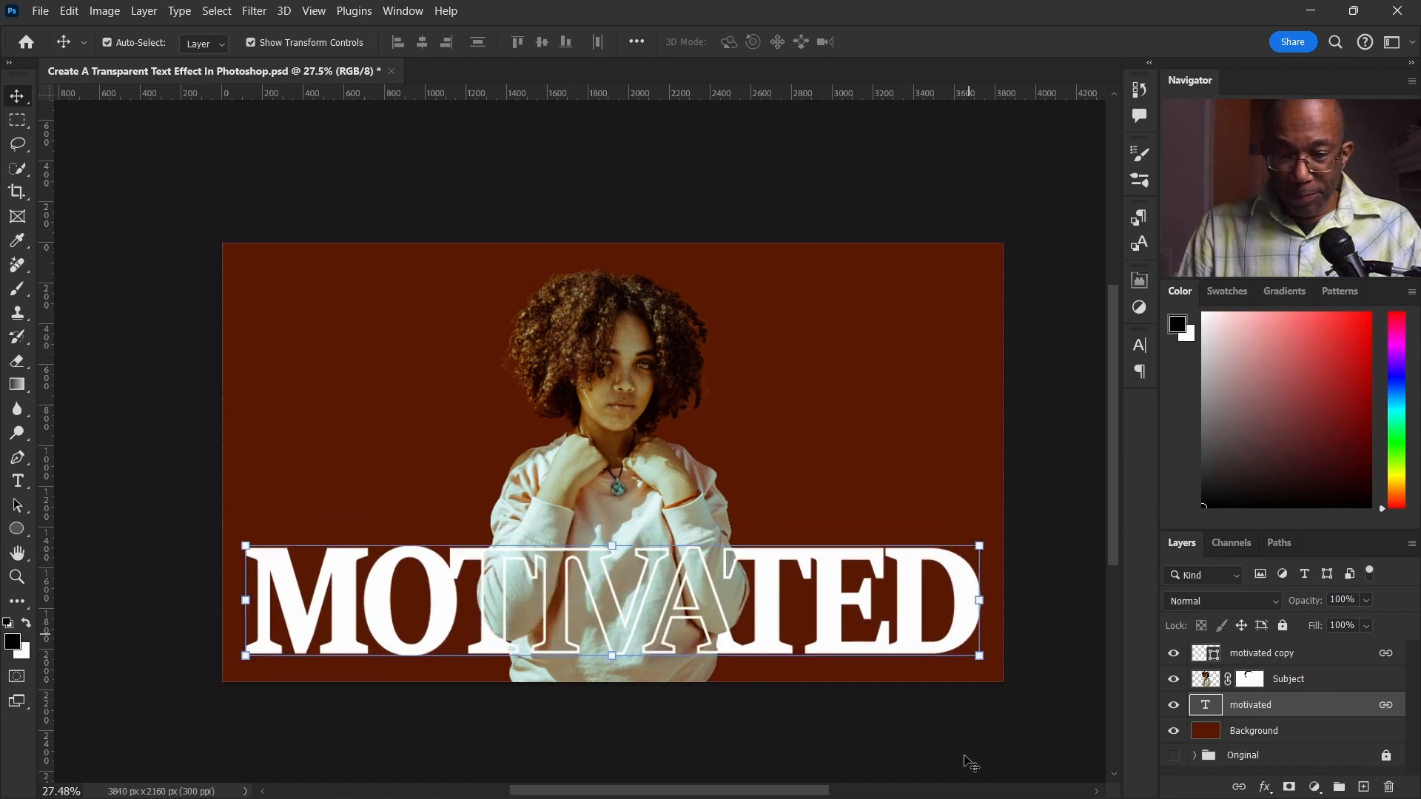
click(970, 753)
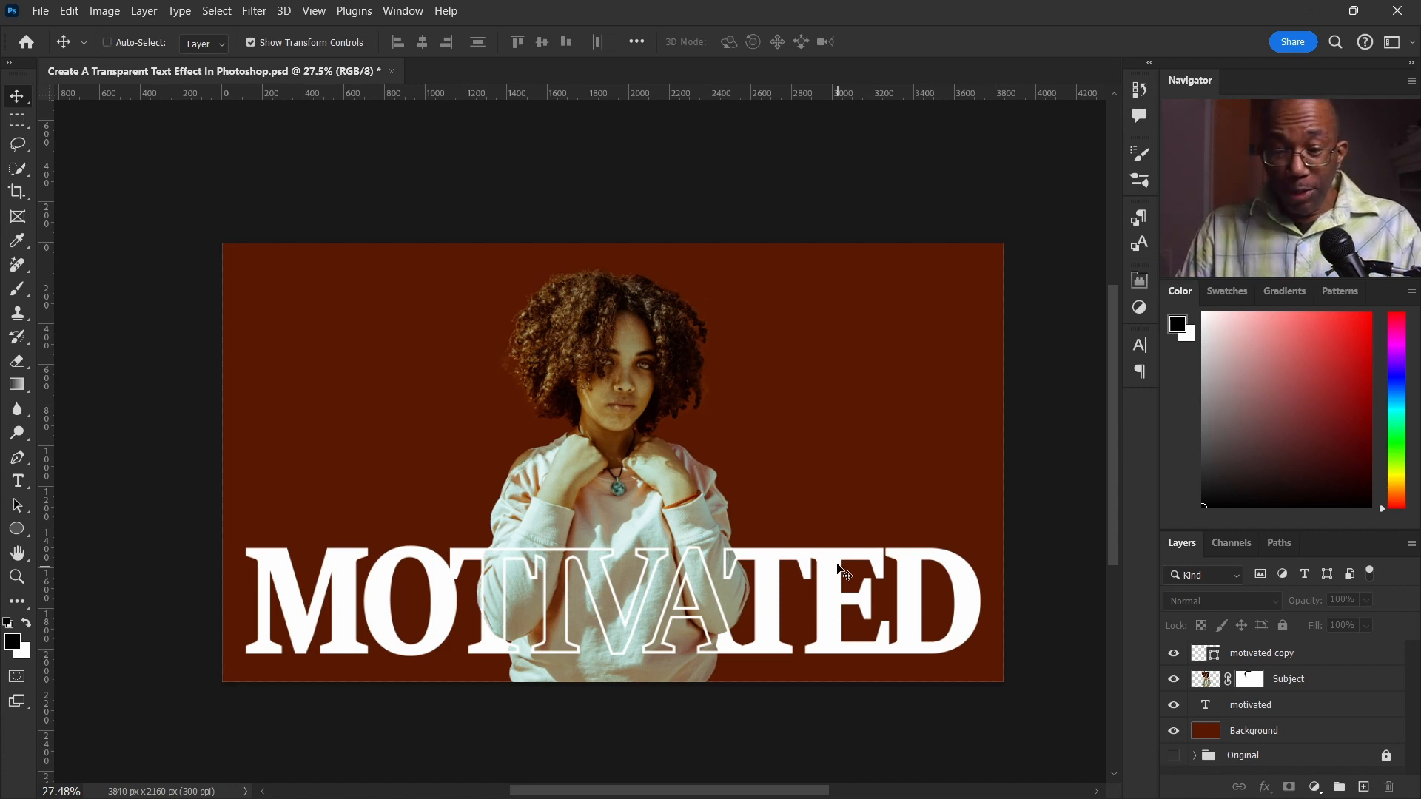
scroll(837, 568, left, 3)
scroll(834, 492, down, 2)
scroll(834, 491, right, 2)
scroll(834, 491, up, 1)
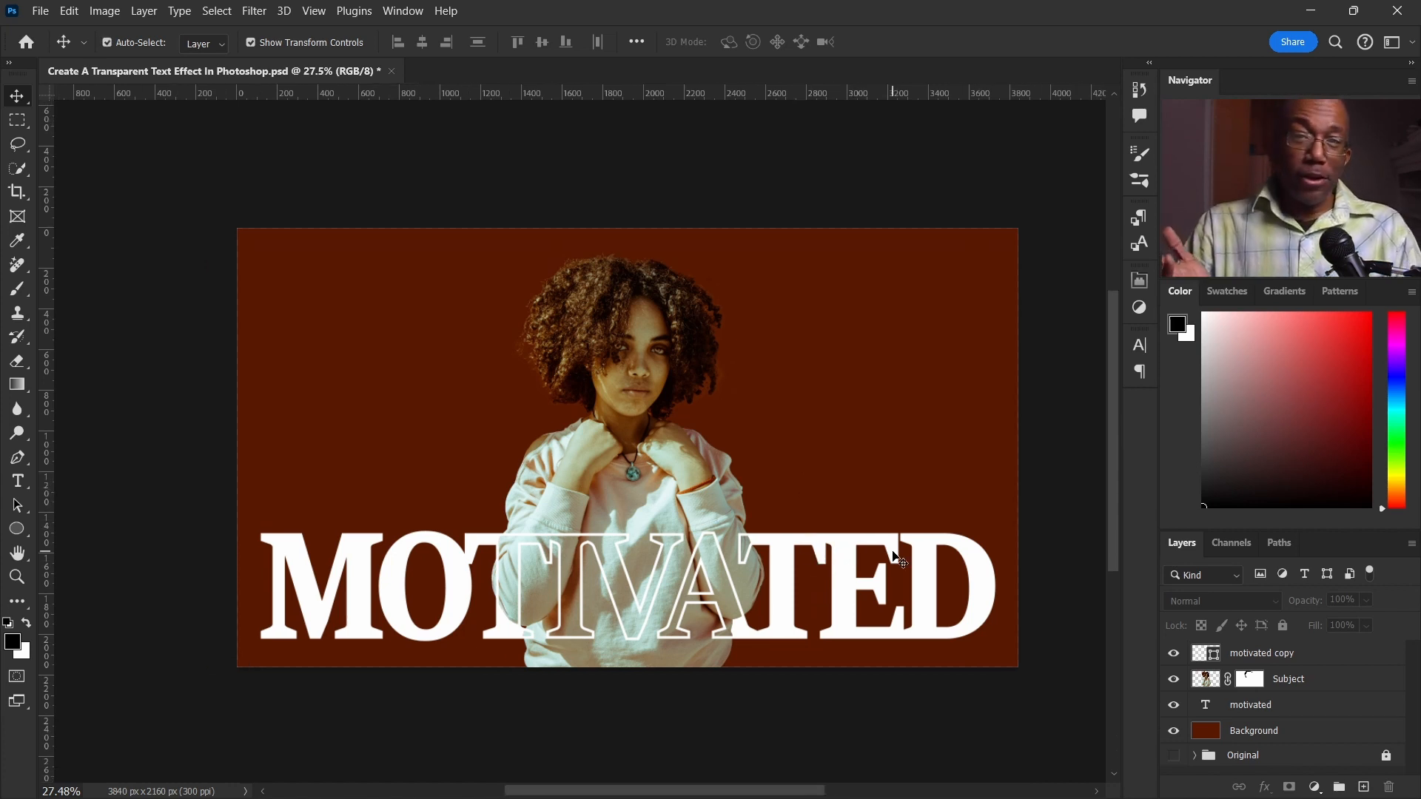